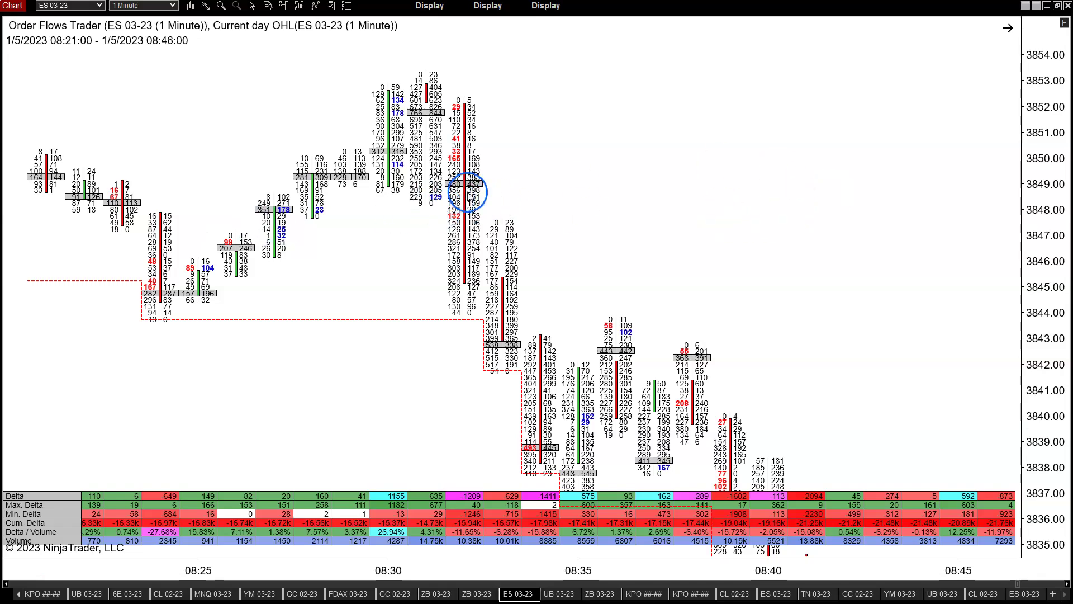
- Turn on the Local crosshair for the ES 03-23 one-minute chart
left_click(253, 7)
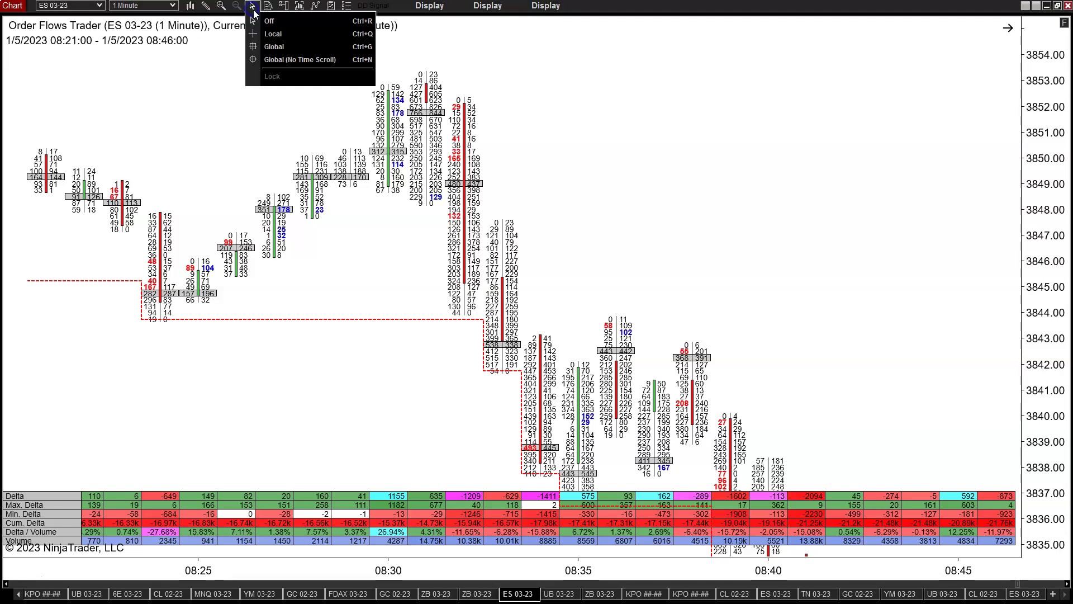
left_click(273, 34)
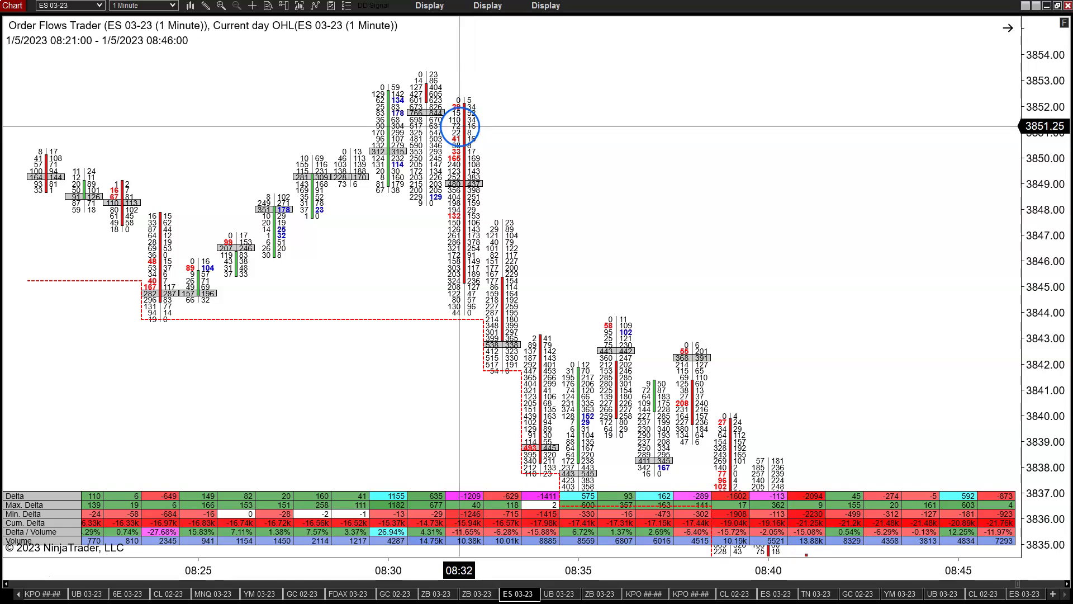
- Examine the bid and ask volumes at the price levels around 3850 in the 08:32 bar
left_click(469, 134)
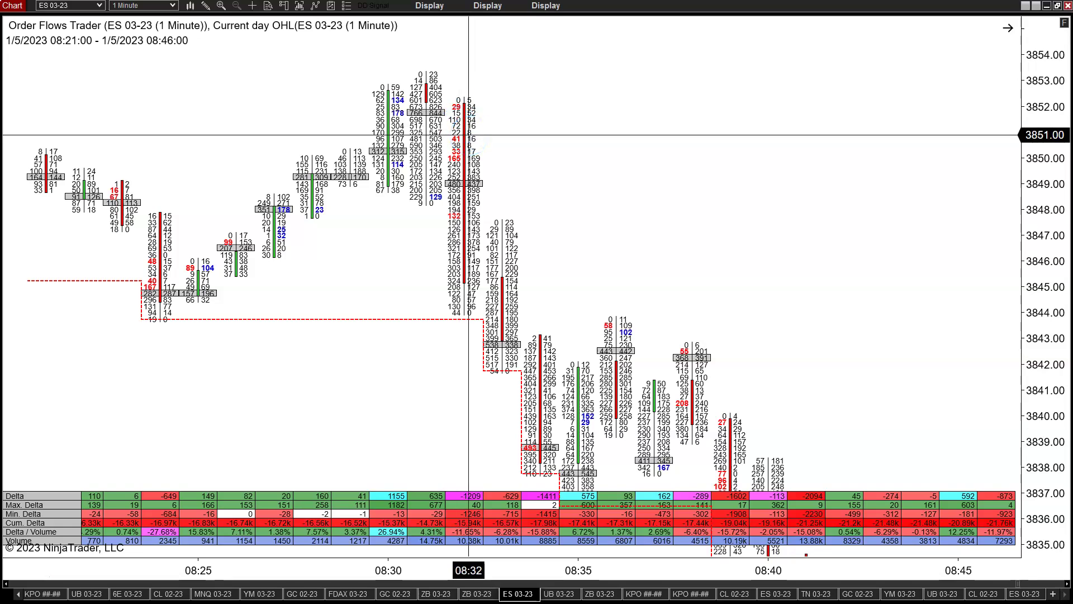
left_click(479, 158)
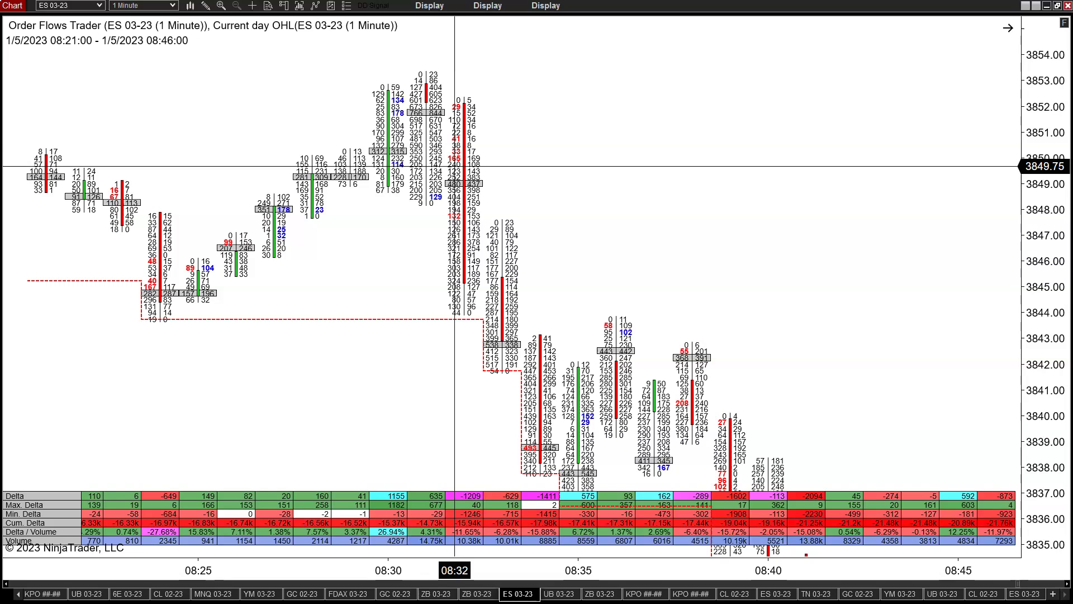
left_click(455, 162)
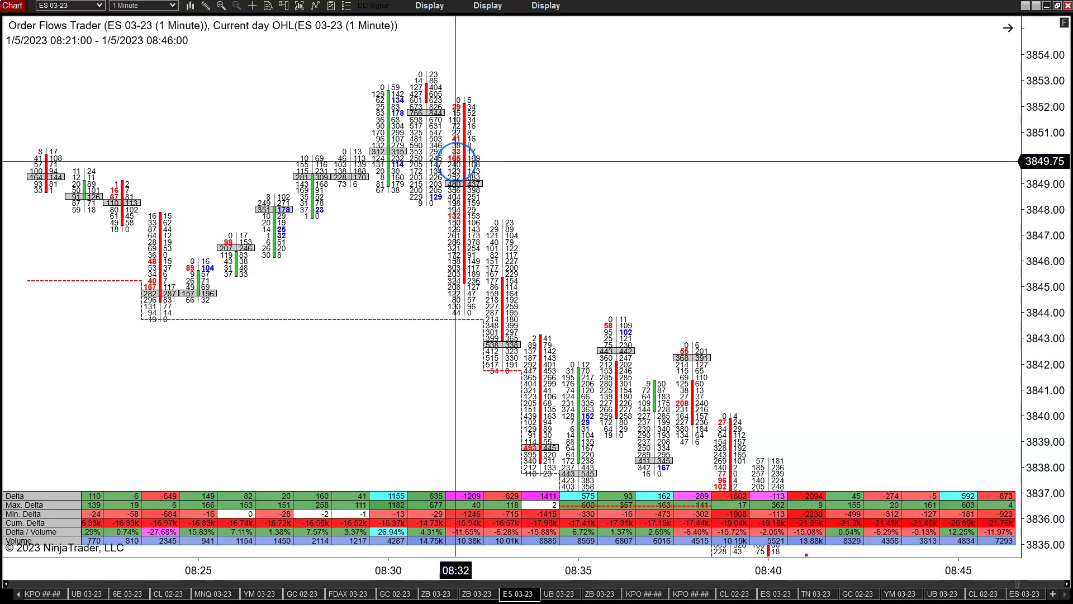
left_click(455, 162)
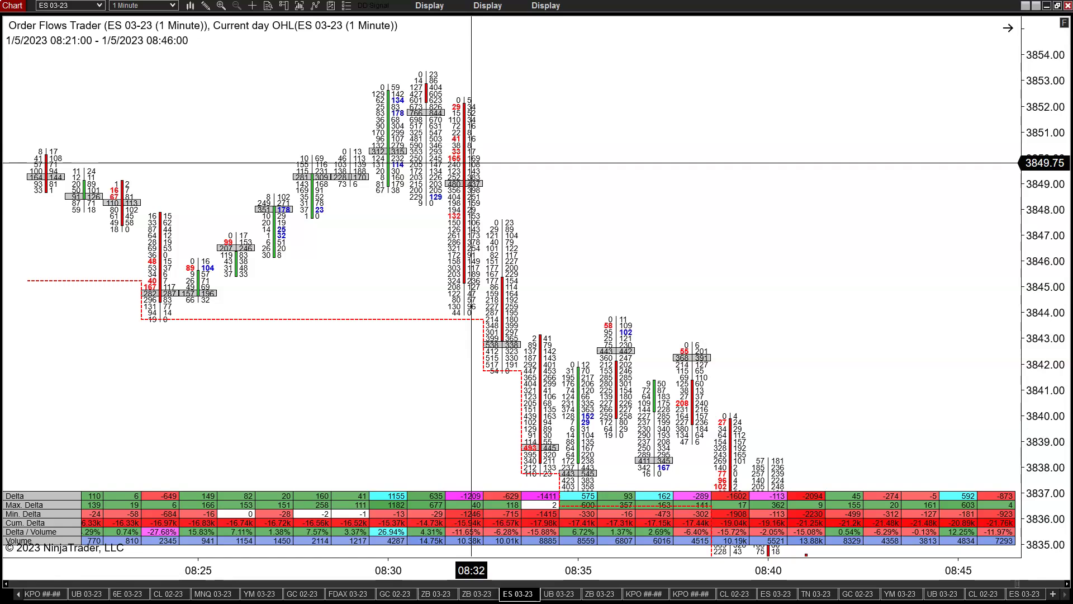
left_click(469, 161)
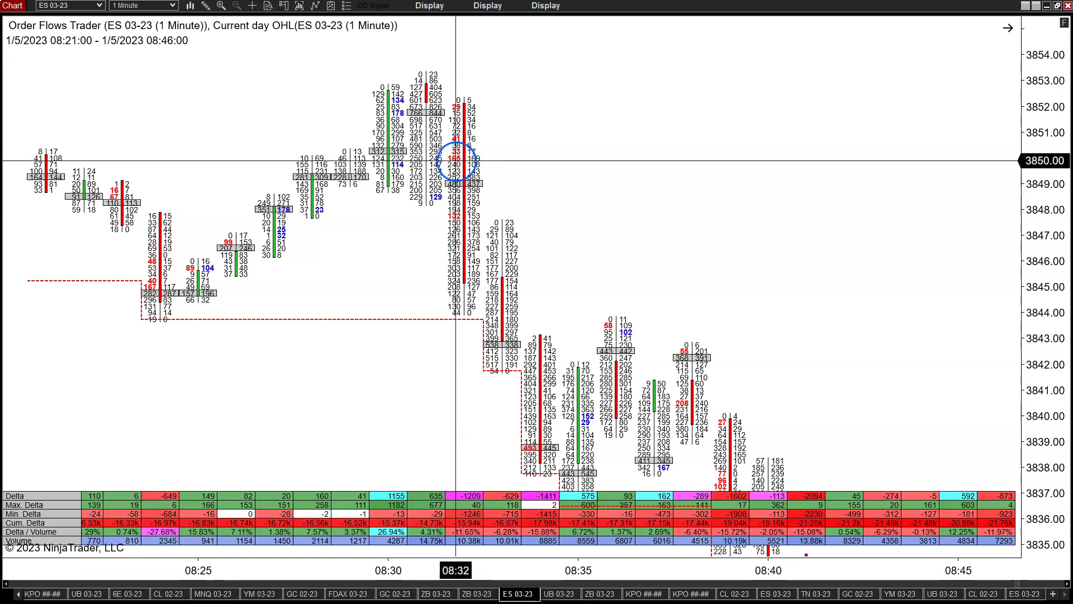
left_click_drag(470, 162, 476, 162)
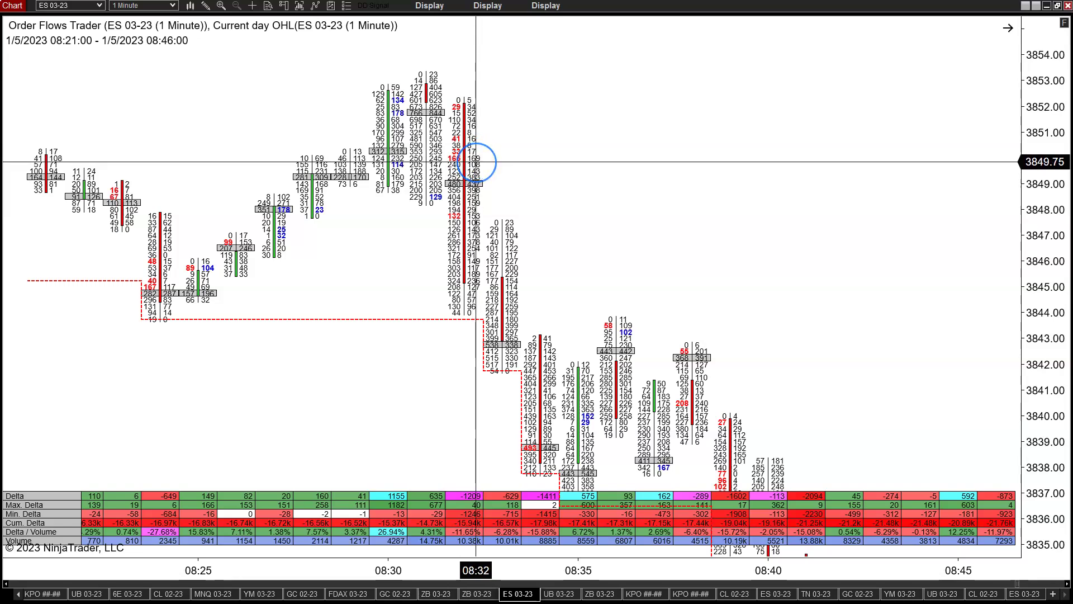
left_click(456, 163)
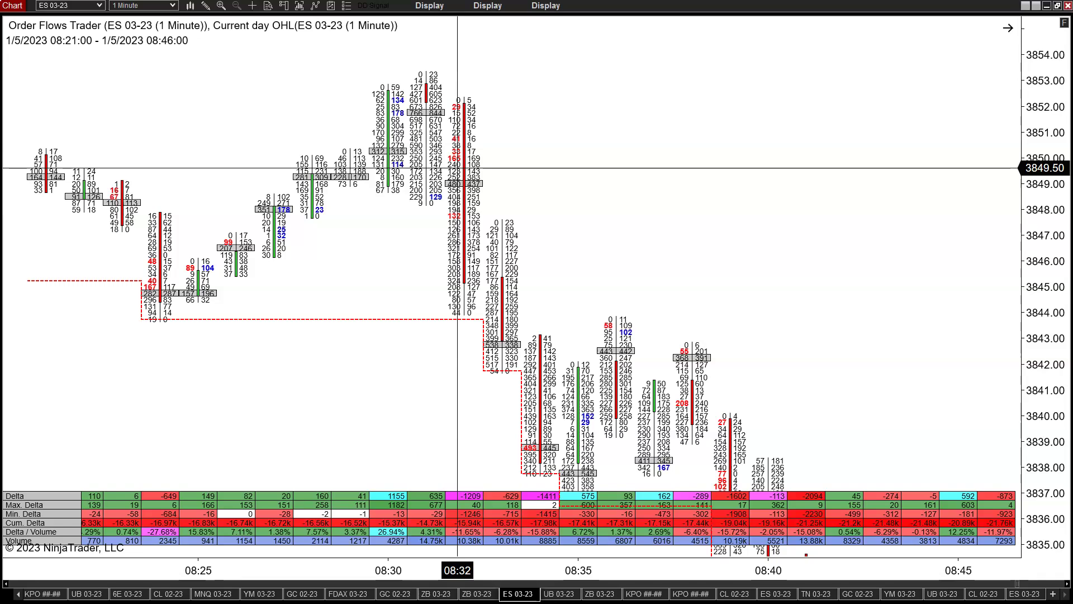
left_click(465, 167)
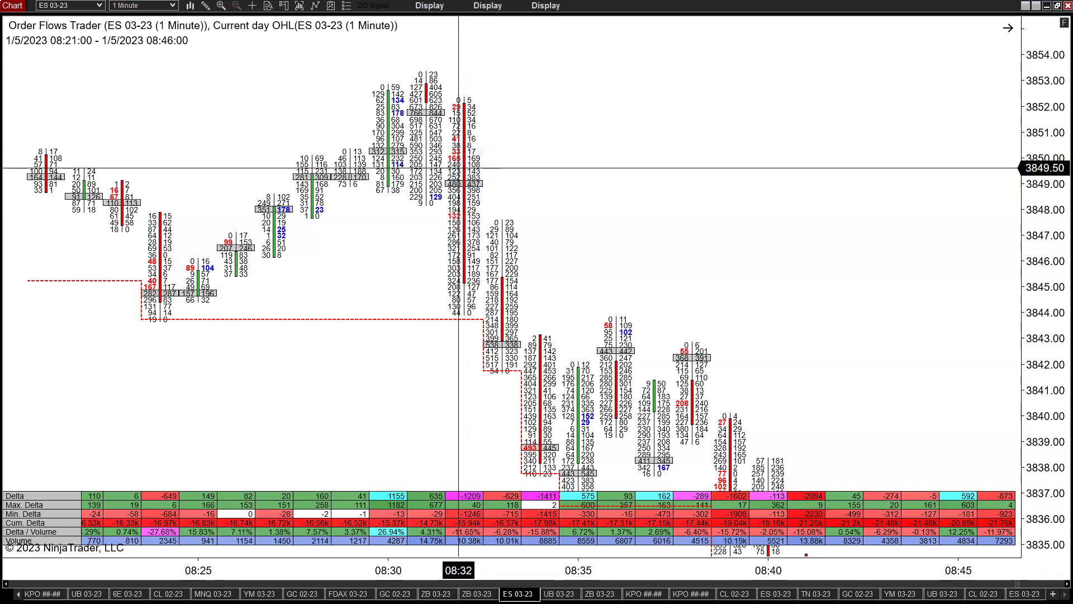
left_click(455, 167)
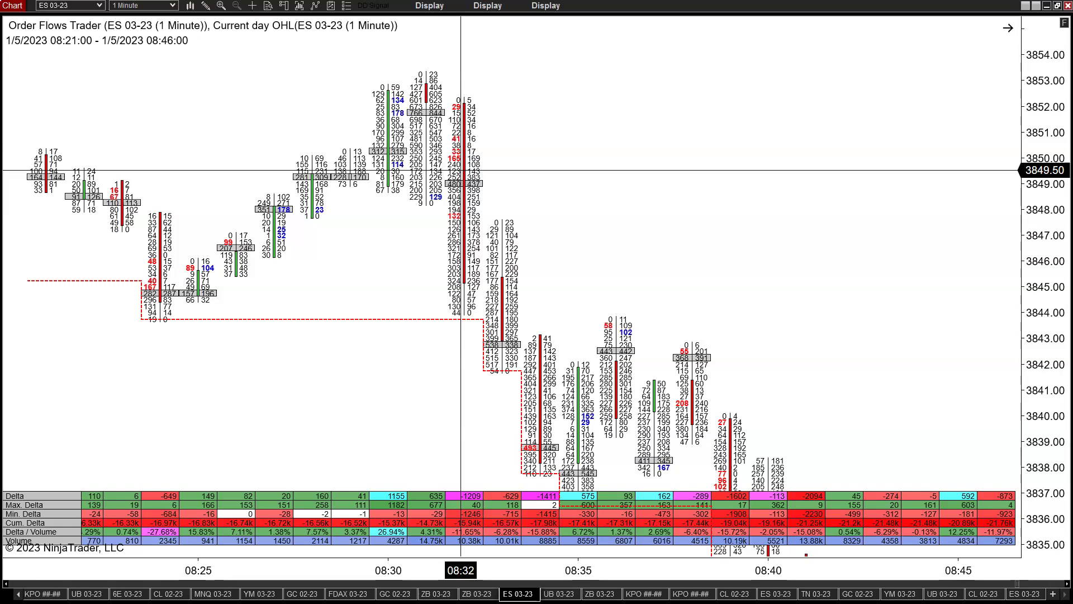
left_click(460, 169)
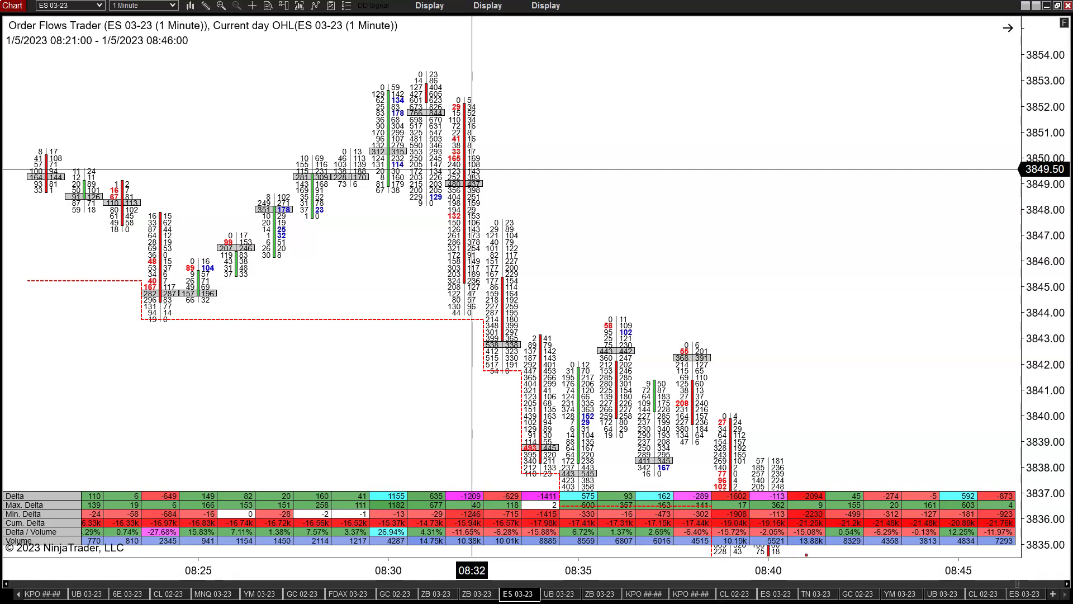
- Set the Order Flows Trader indicator's ladder cell text to Delta and apply it to the chart
right_click(609, 197)
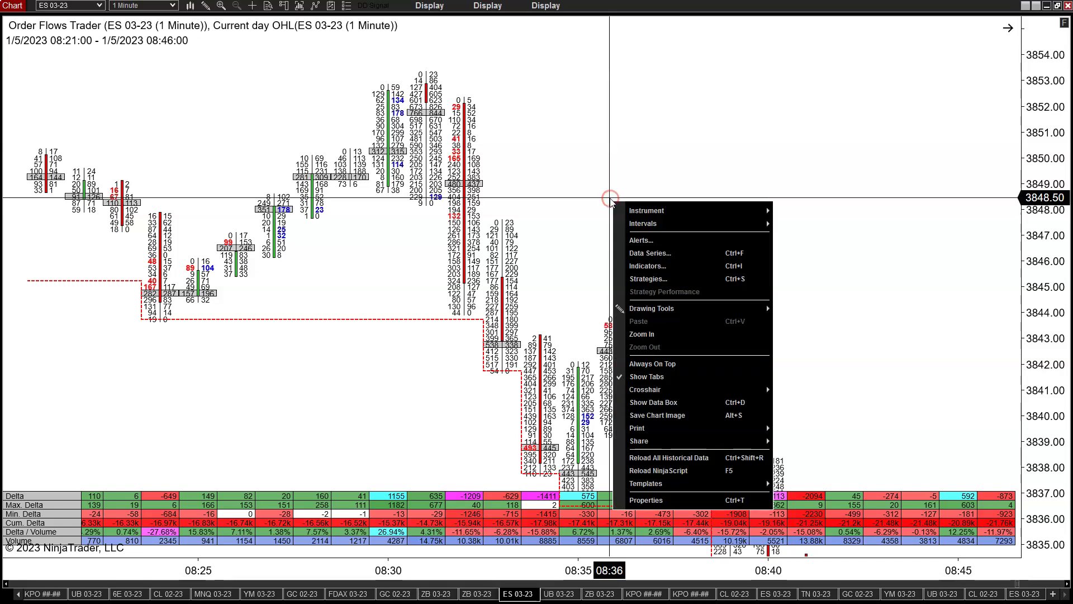
left_click(646, 266)
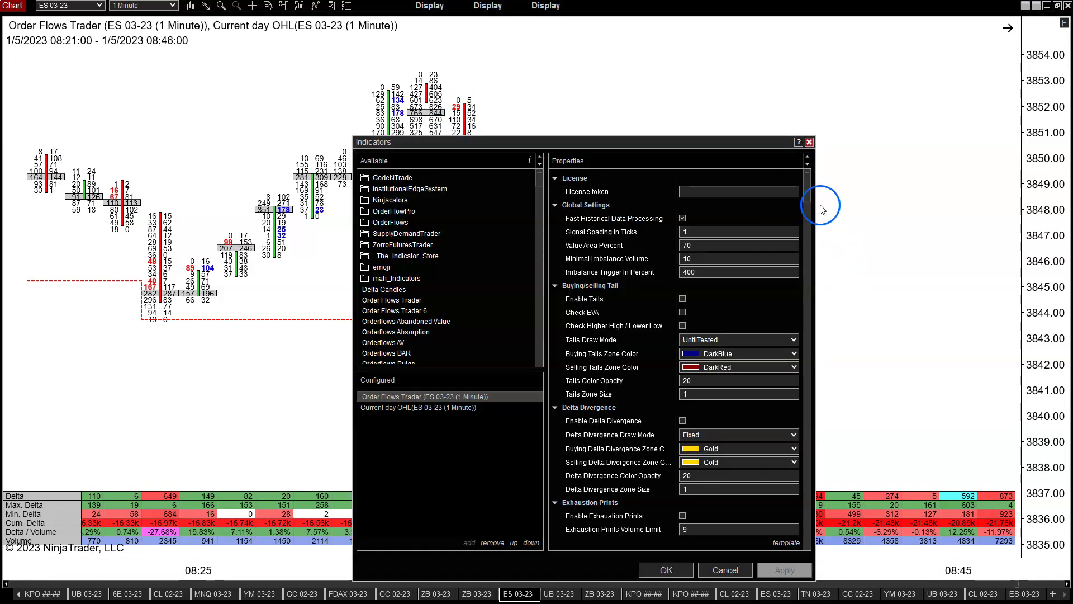
left_click_drag(808, 182, 821, 388)
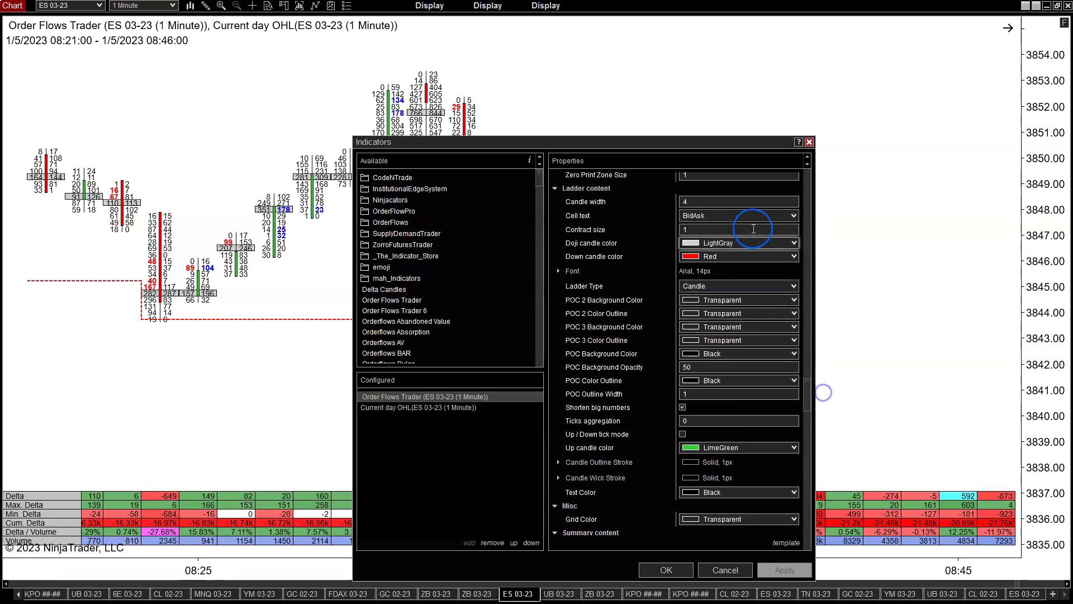
left_click(748, 218)
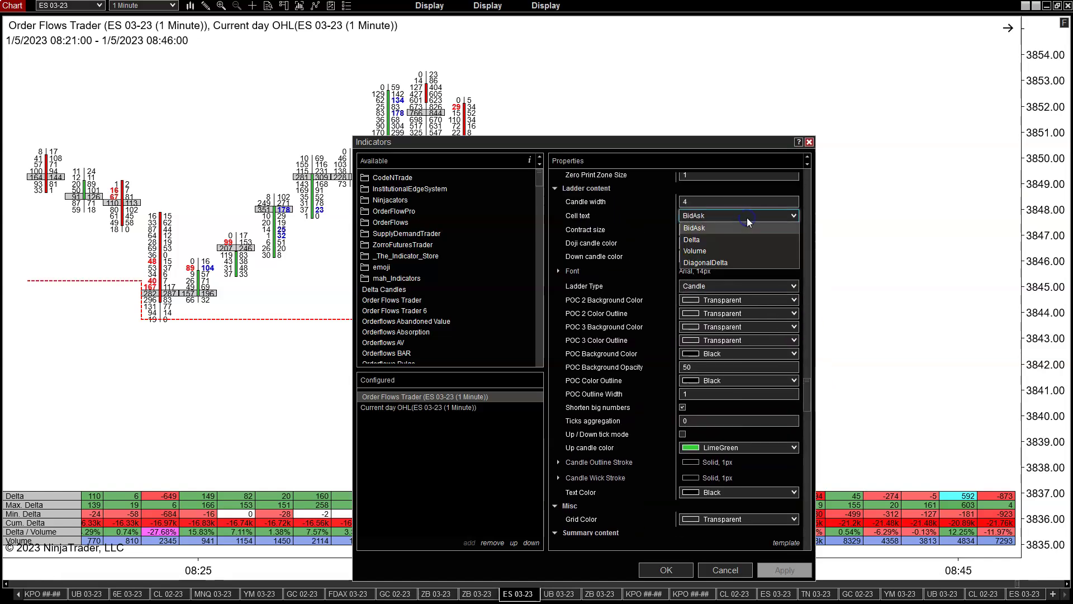
left_click(705, 239)
left_click(793, 573)
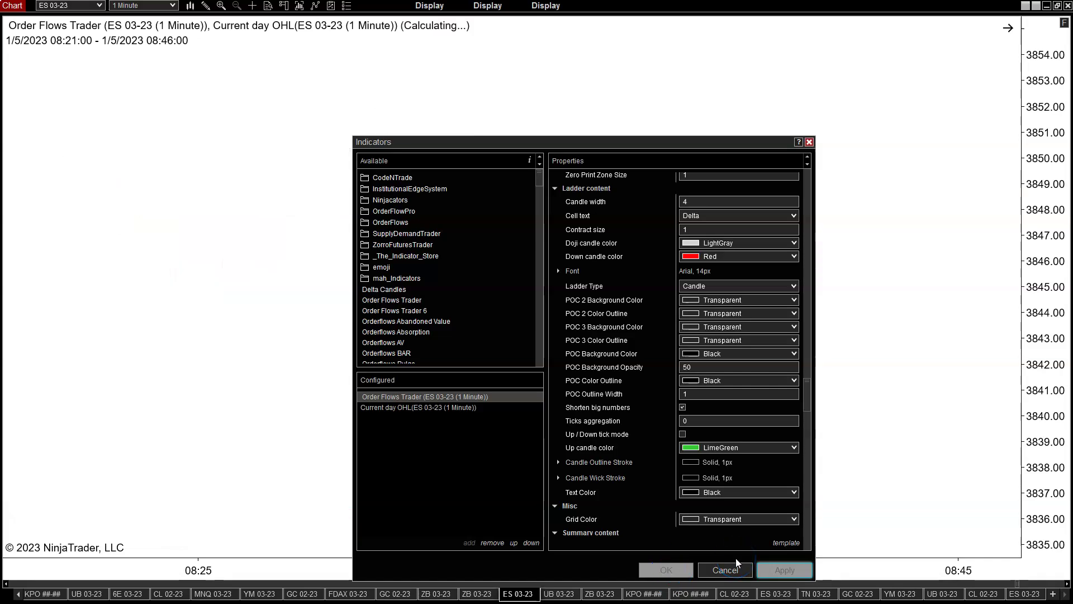
left_click(681, 569)
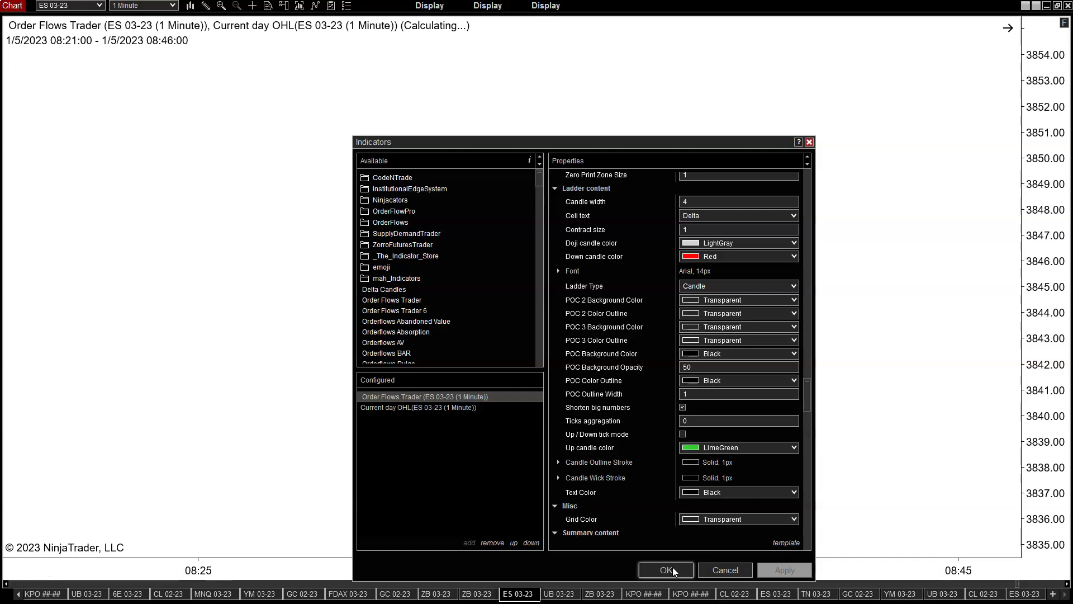
left_click(669, 570)
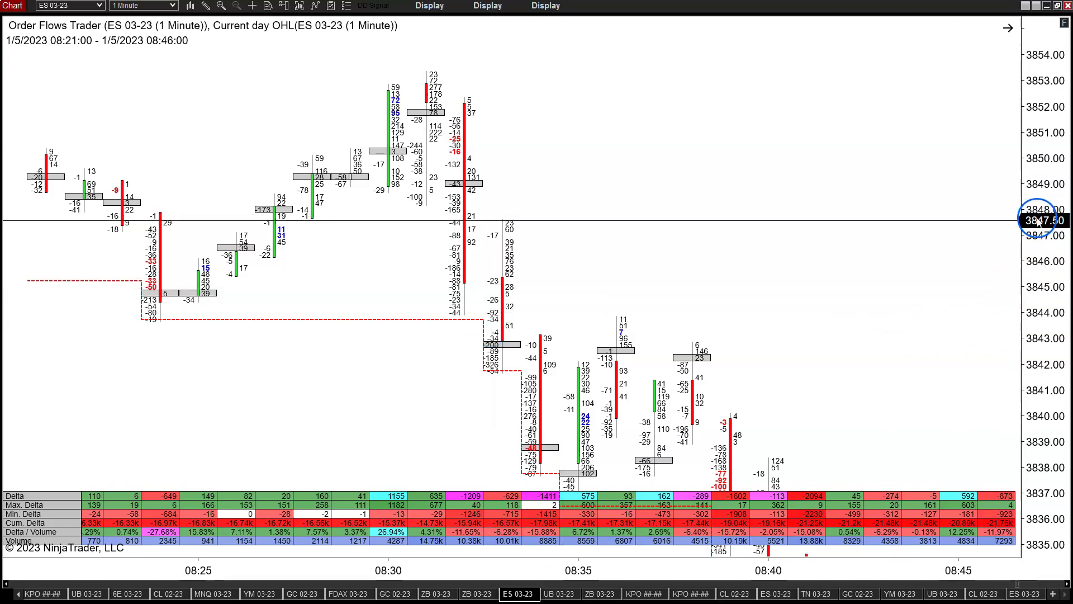
- Examine the per-price delta values of the bars from 08:36 to 09:01, including those at the day's low
left_click_drag(1051, 254, 839, 396)
scroll(827, 398, "down", 5)
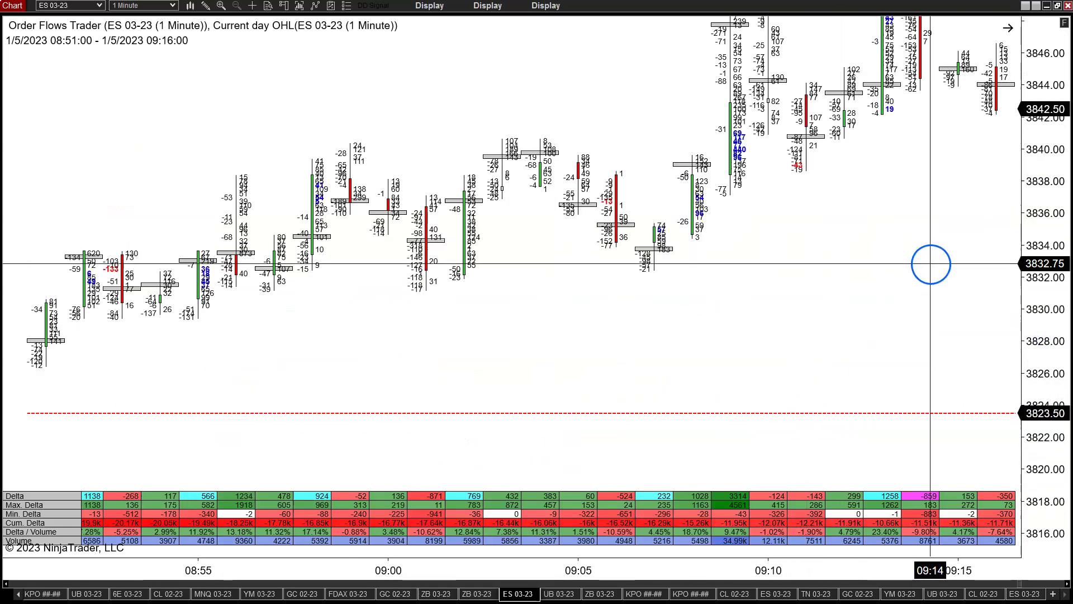
scroll(1001, 341, "down", 5)
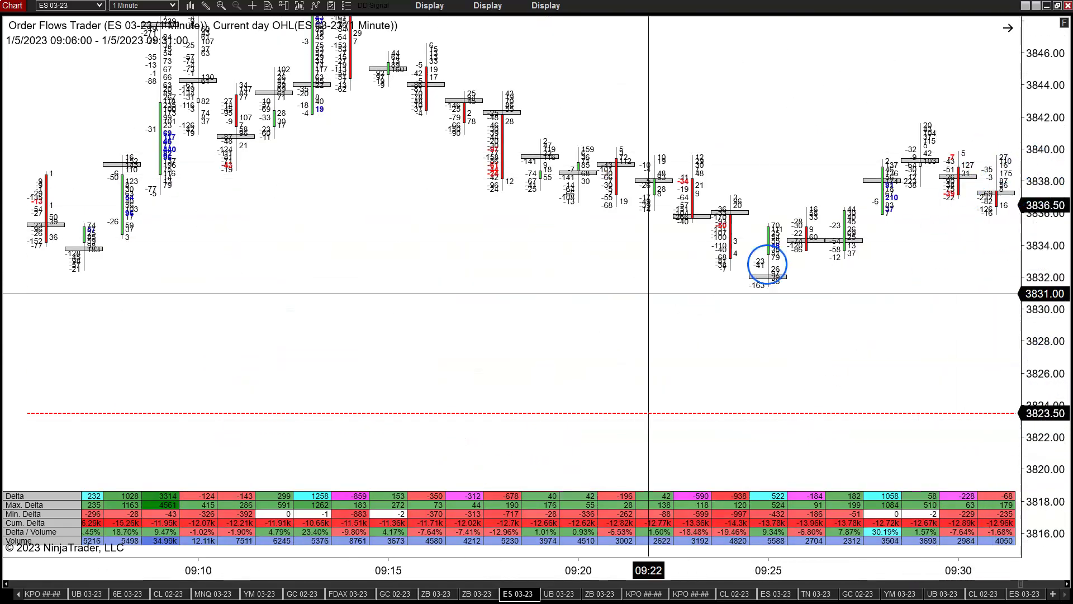
scroll(662, 302, "up", 4)
scroll(663, 302, "up", 6)
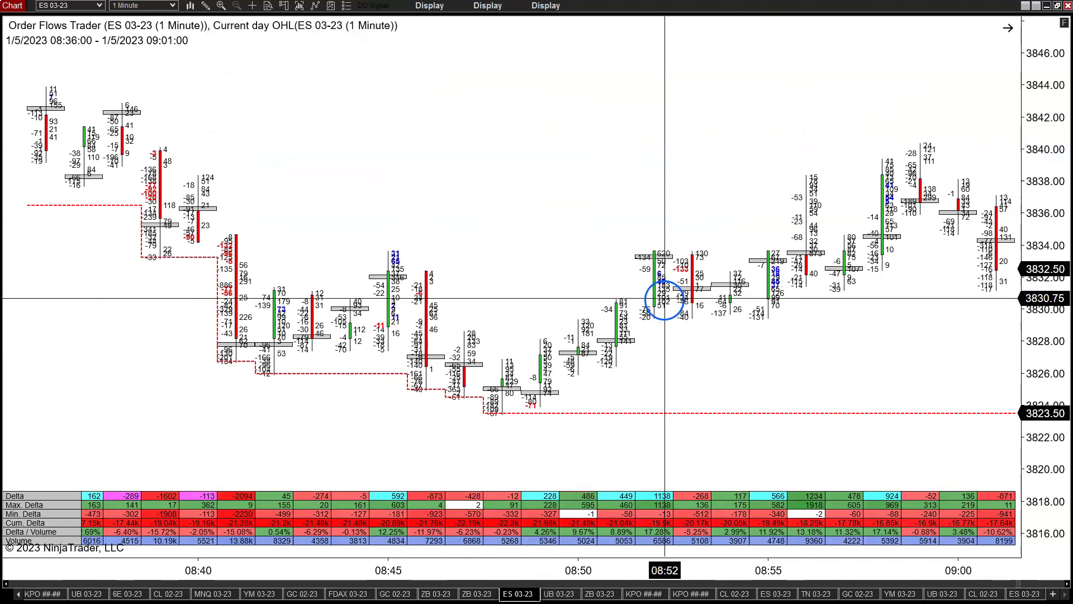
left_click_drag(1037, 438, 1037, 352)
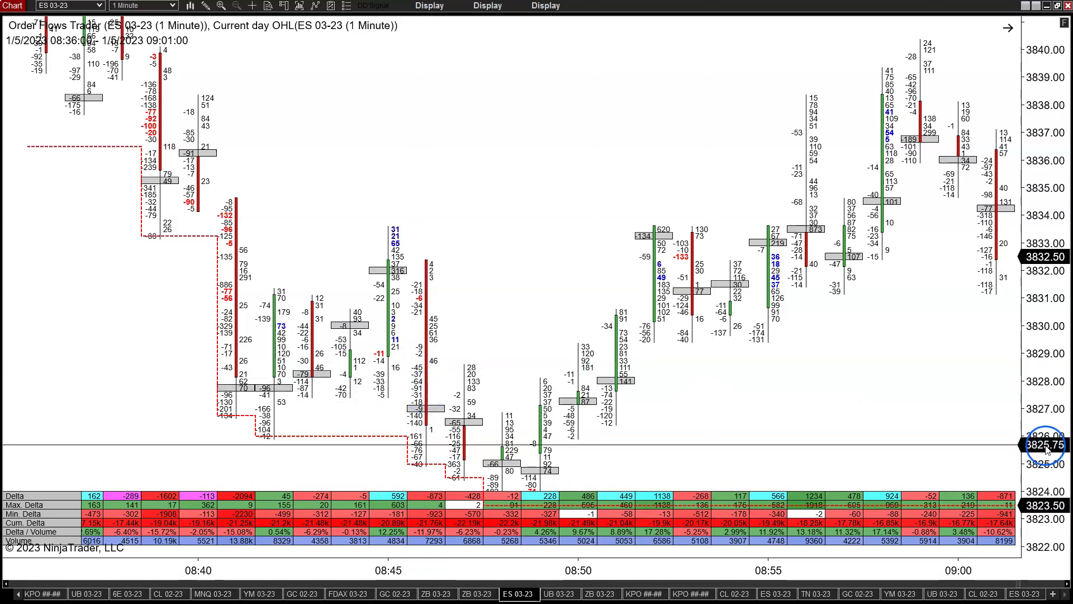
left_click_drag(1047, 445, 1047, 366)
left_click_drag(379, 348, 377, 388)
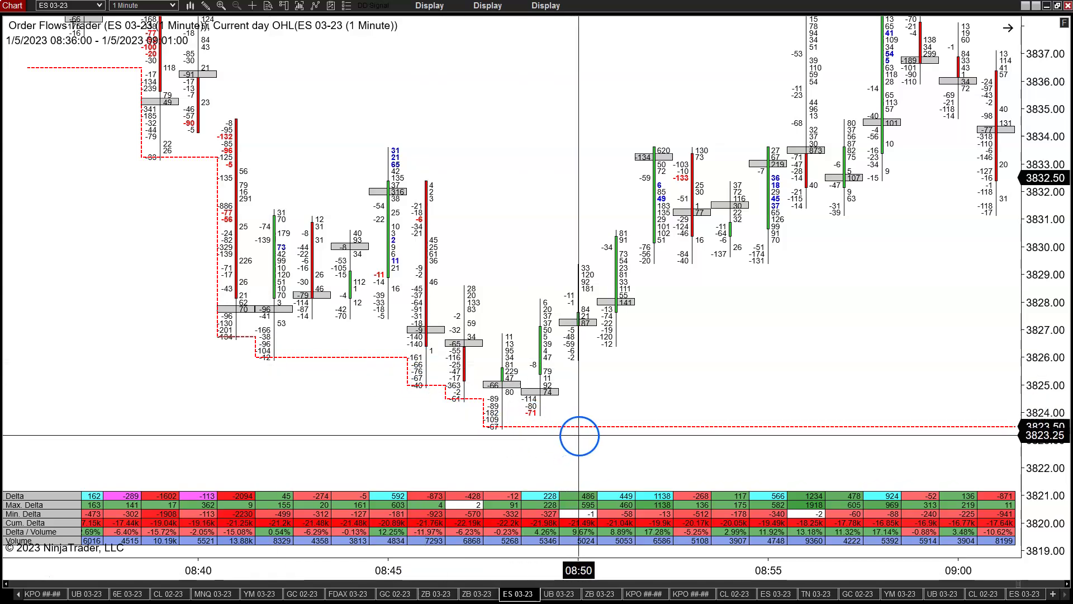
- Examine the per-price delta values in the 09:07 bar, especially near its low, and compare them with the surrounding bars
scroll(578, 435, "down", 3)
scroll(578, 435, "down", 9)
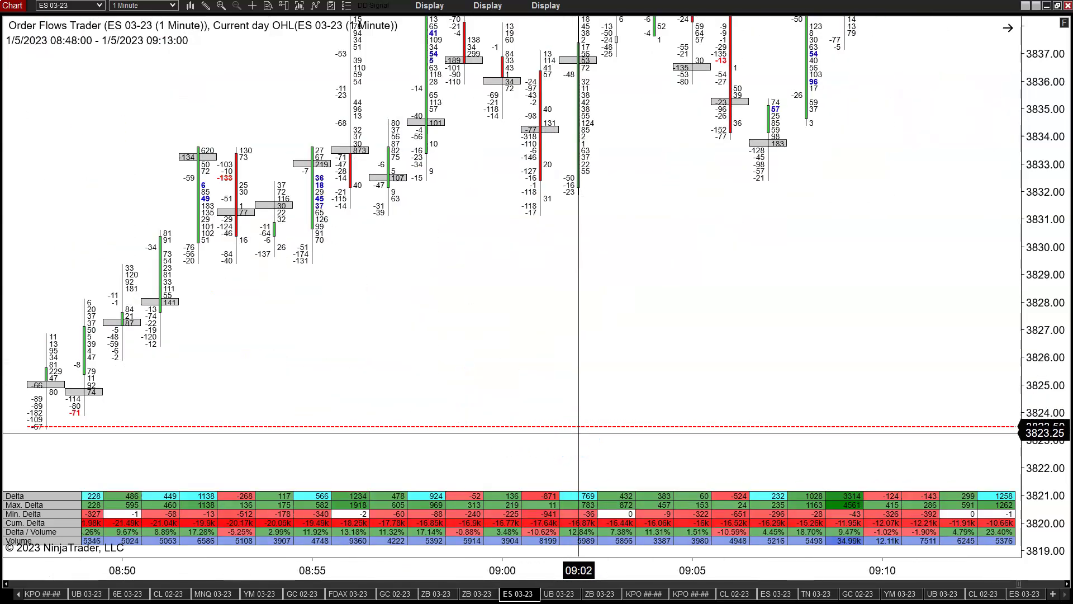
left_click_drag(1040, 165, 1037, 386)
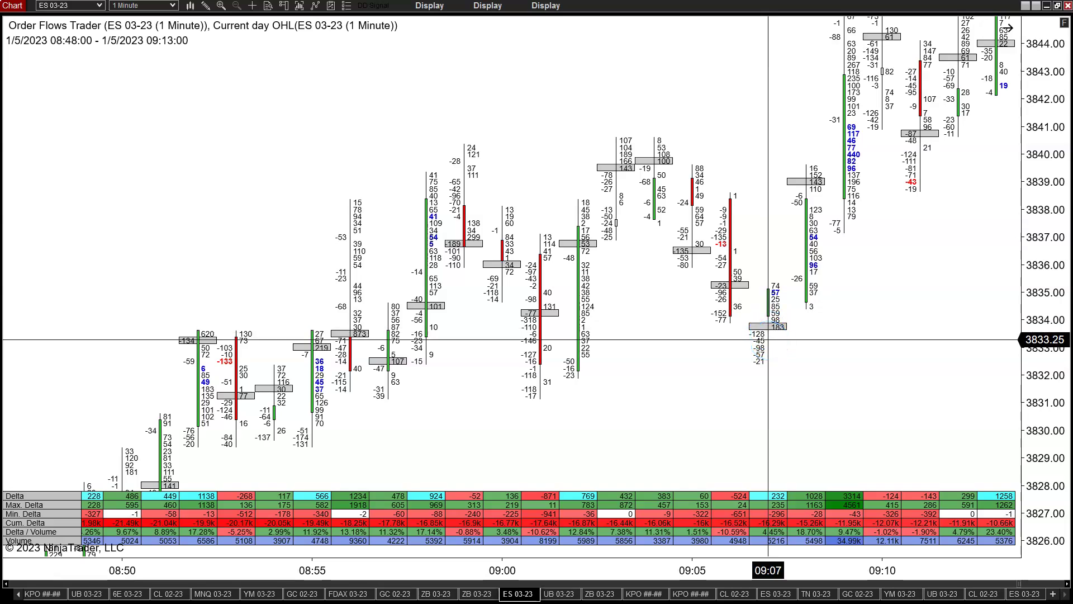
left_click(821, 353)
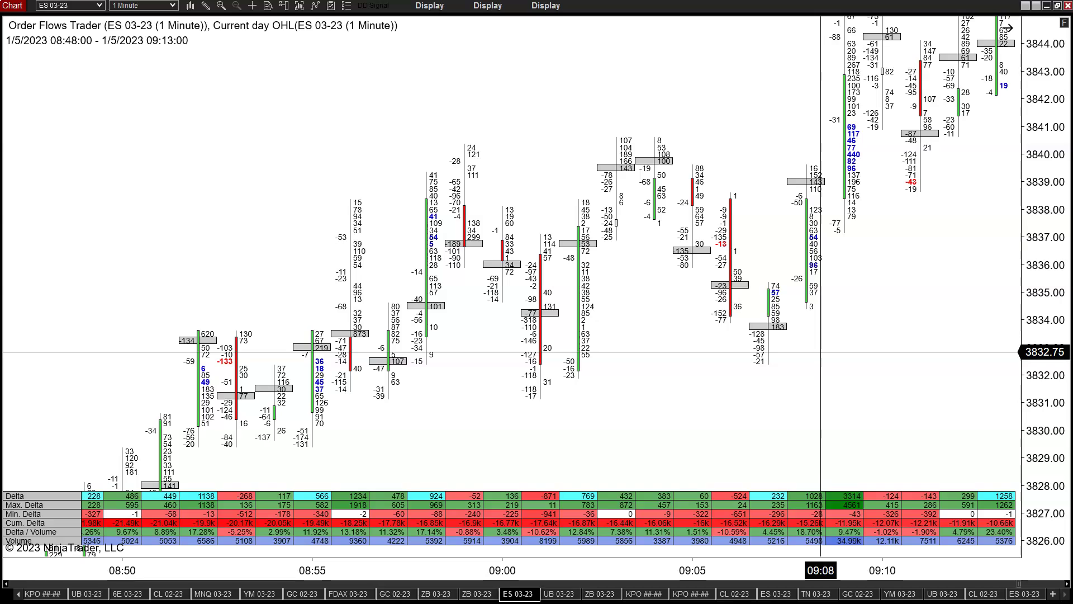
left_click(419, 304)
left_click(269, 399)
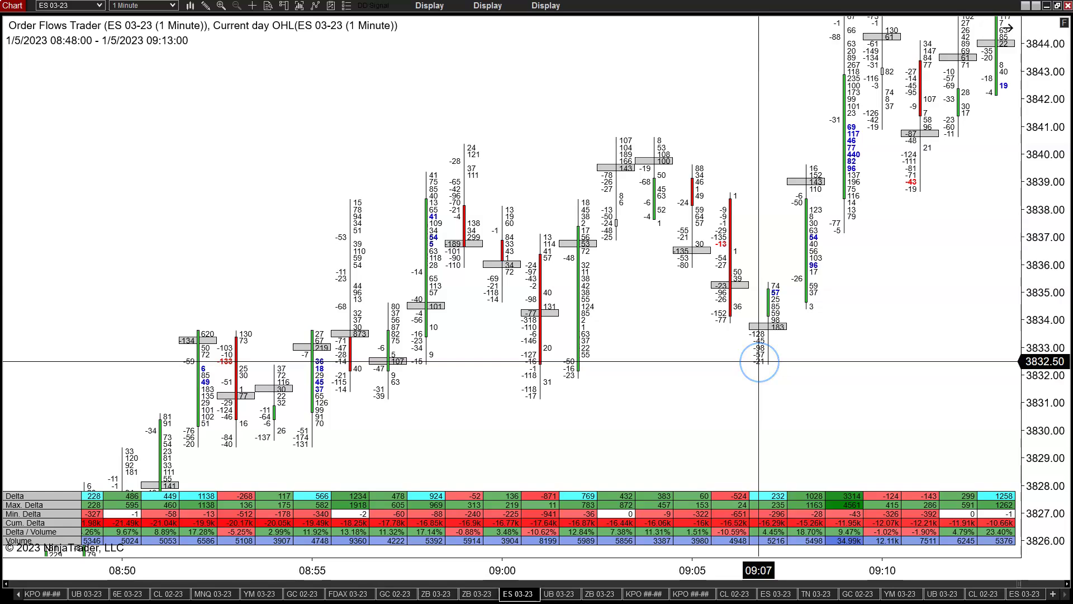
left_click(753, 332)
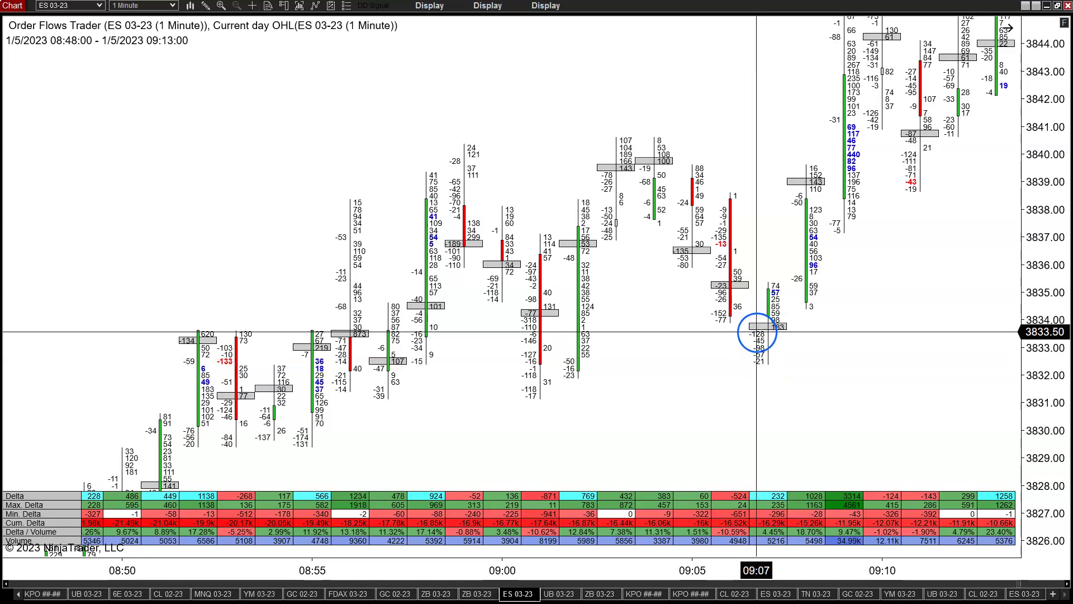
mouse_move(758, 338)
left_mouse_down()
mouse_move(763, 362)
mouse_move(763, 330)
mouse_move(759, 339)
left_mouse_up()
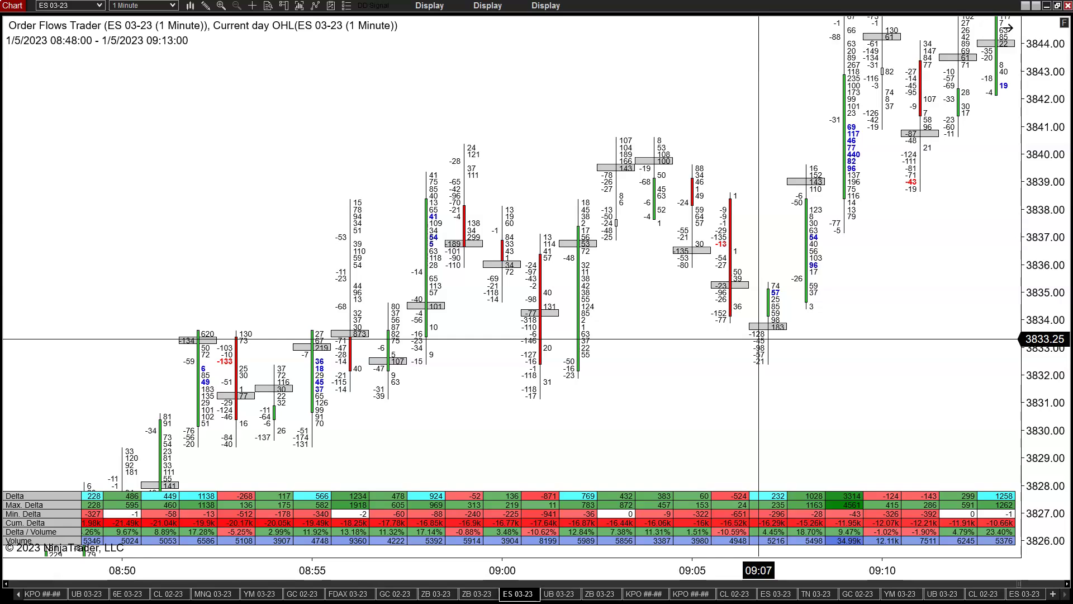
mouse_move(771, 330)
left_mouse_down()
mouse_move(773, 300)
mouse_move(769, 308)
left_mouse_up()
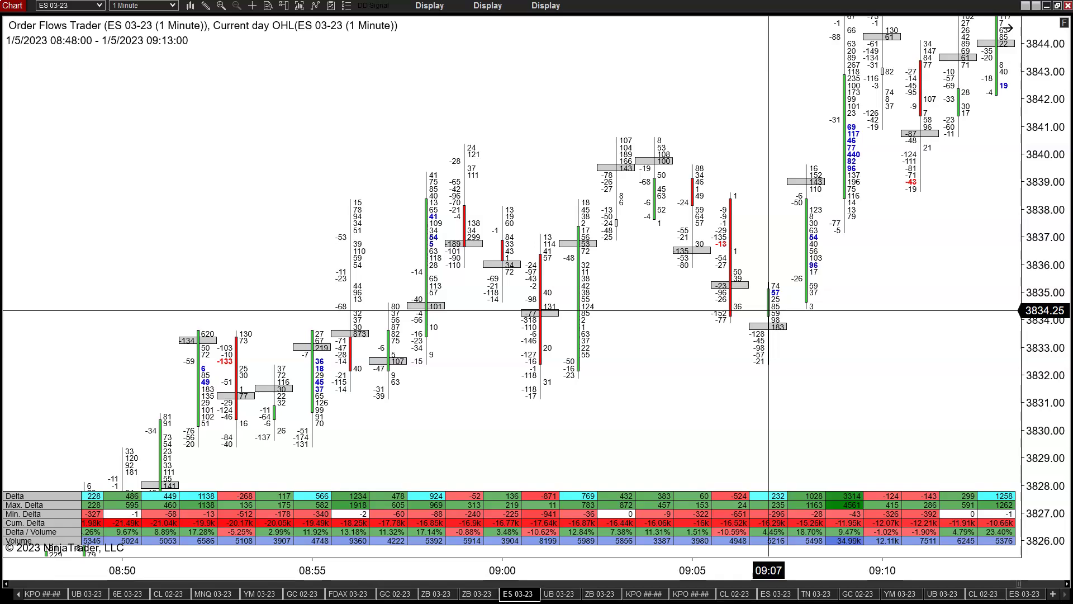
left_click_drag(769, 310, 591, 221)
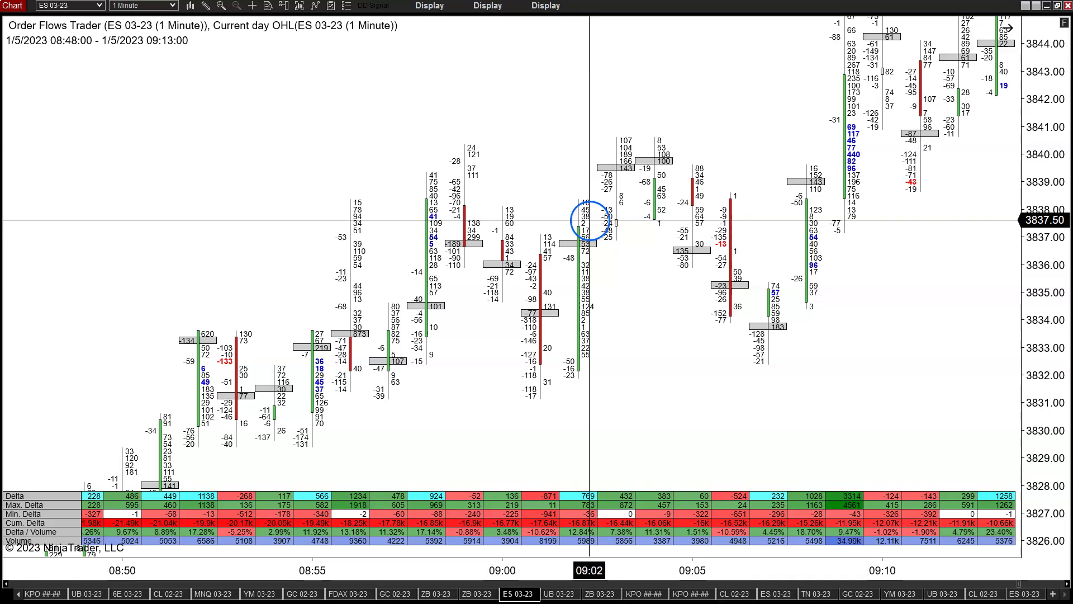
left_click_drag(590, 221, 759, 327)
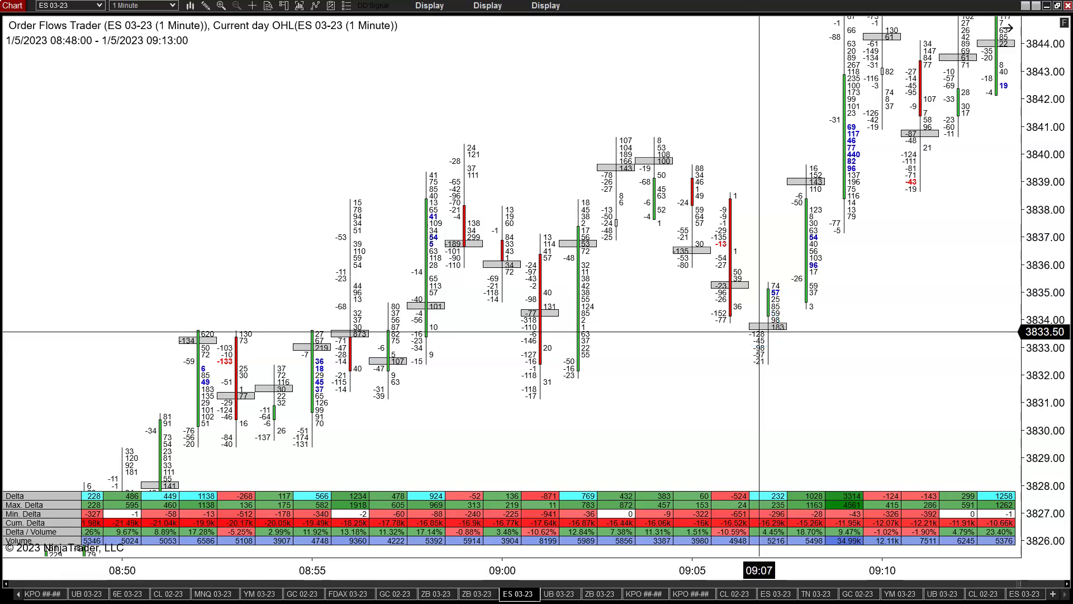
mouse_move(760, 330)
left_mouse_down()
mouse_move(762, 352)
mouse_move(756, 332)
mouse_move(572, 361)
mouse_move(572, 436)
mouse_move(424, 400)
mouse_move(299, 438)
mouse_move(401, 371)
mouse_move(420, 379)
mouse_move(388, 384)
mouse_move(390, 398)
mouse_move(768, 348)
mouse_move(764, 301)
mouse_move(758, 349)
left_mouse_up()
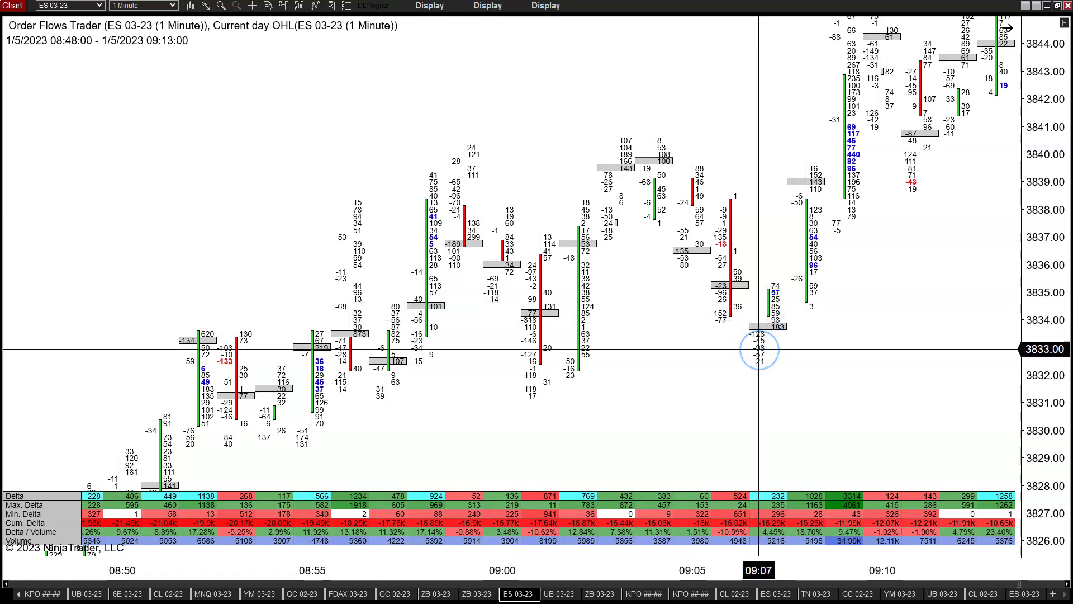
- Scan the per-price delta values of the bars from 09:07 through 12:40, including the swing highs and lows
scroll(757, 349, "down", 5)
left_click(812, 352)
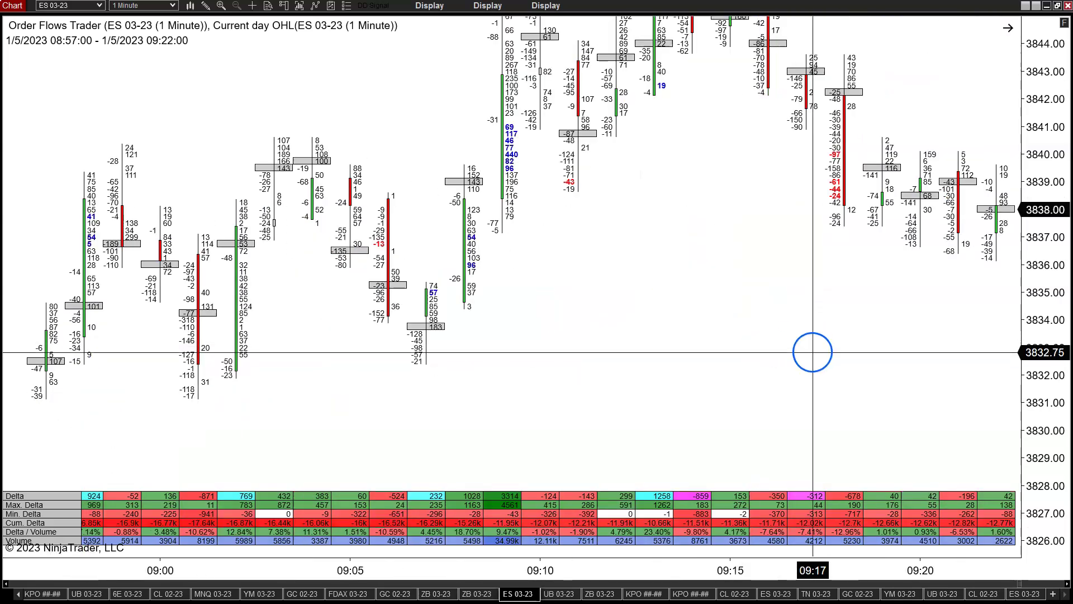
left_click(1065, 25)
scroll(773, 299, "down", 12)
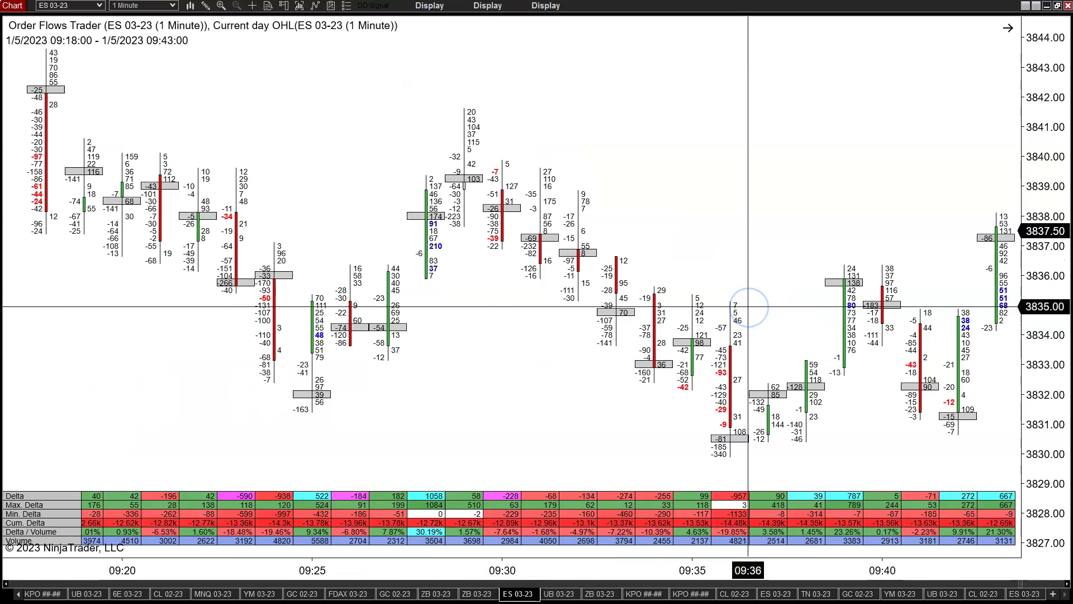
scroll(748, 307, "down", 9)
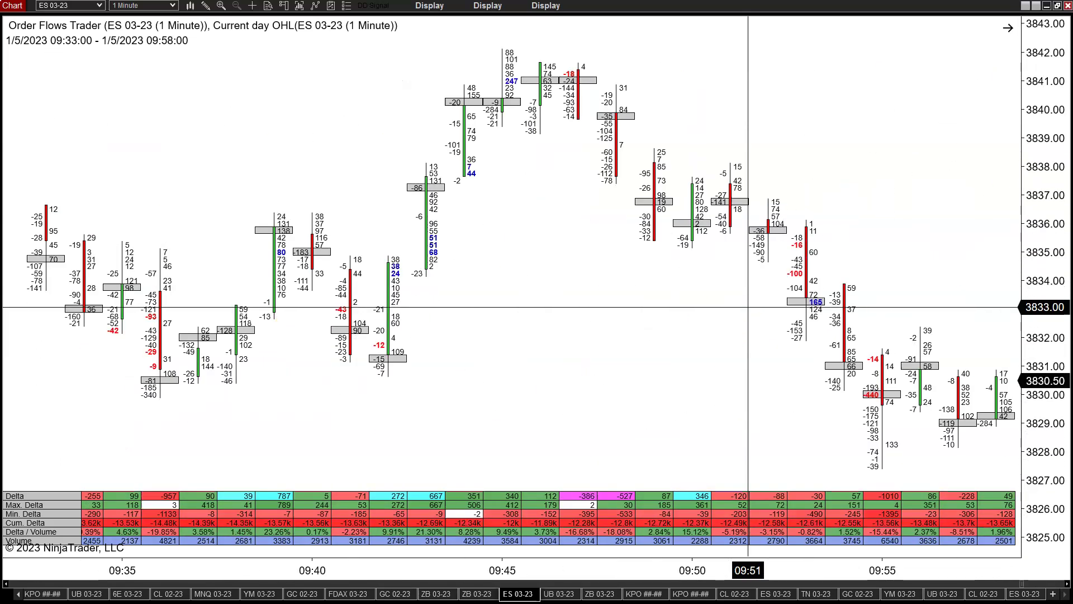
scroll(748, 307, "down", 2)
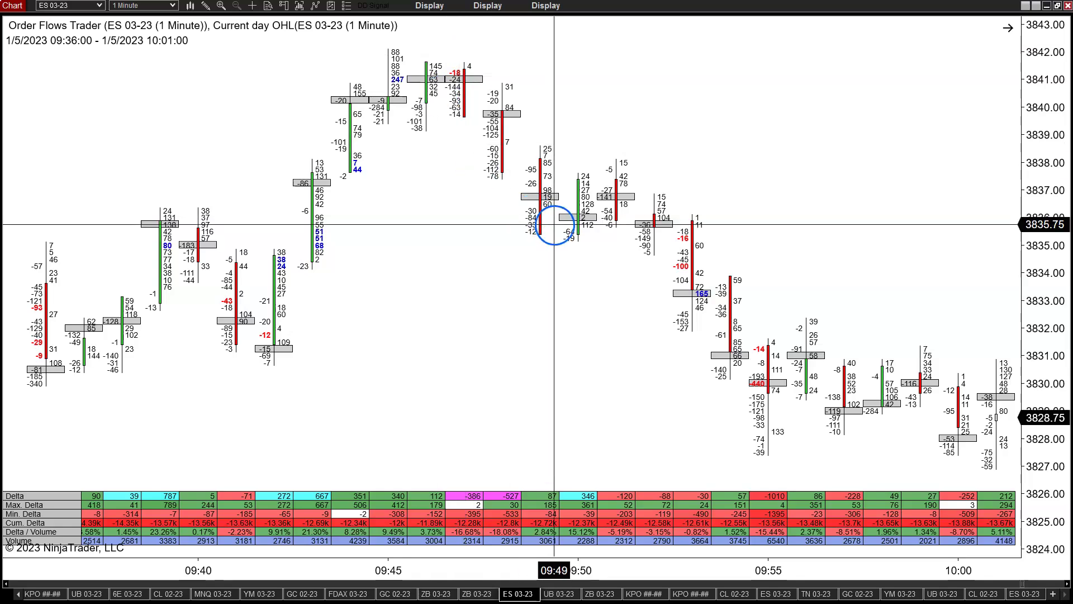
scroll(553, 218, "down", 6)
scroll(553, 218, "down", 14)
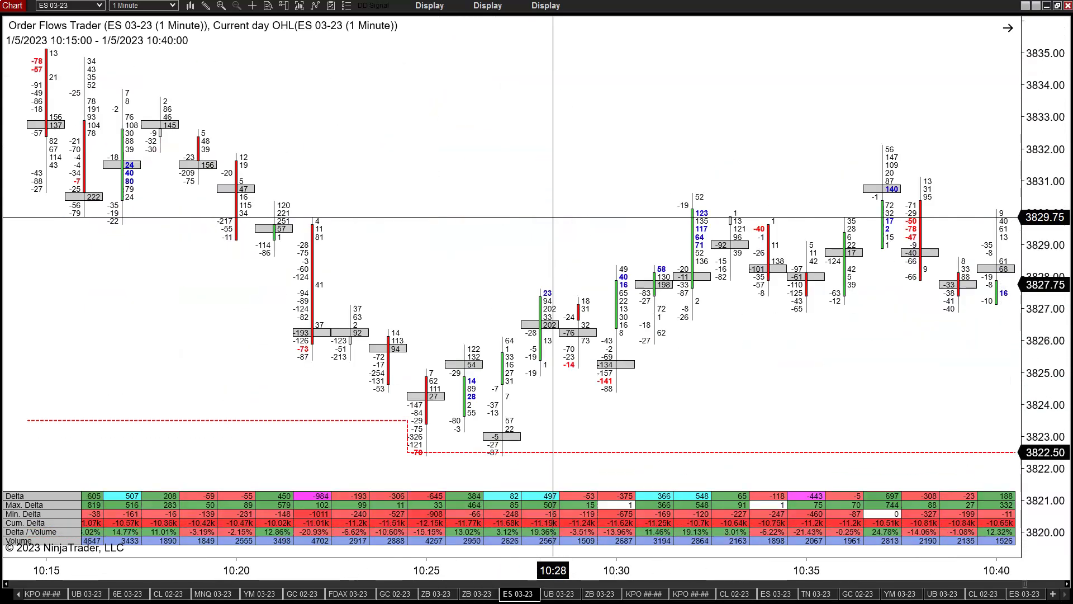
scroll(553, 216, "down", 19)
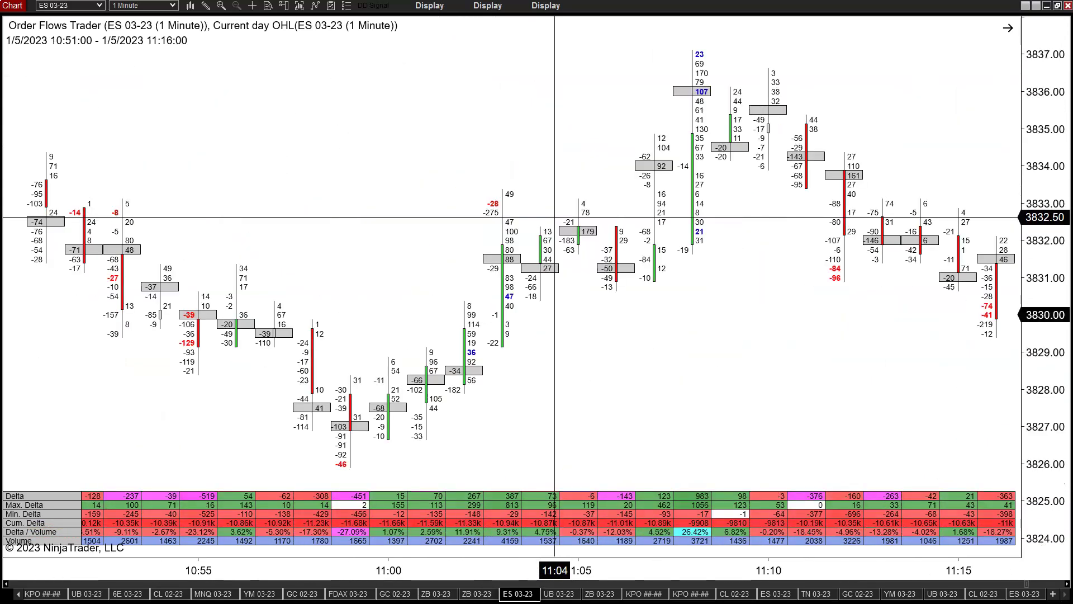
scroll(554, 216, "down", 13)
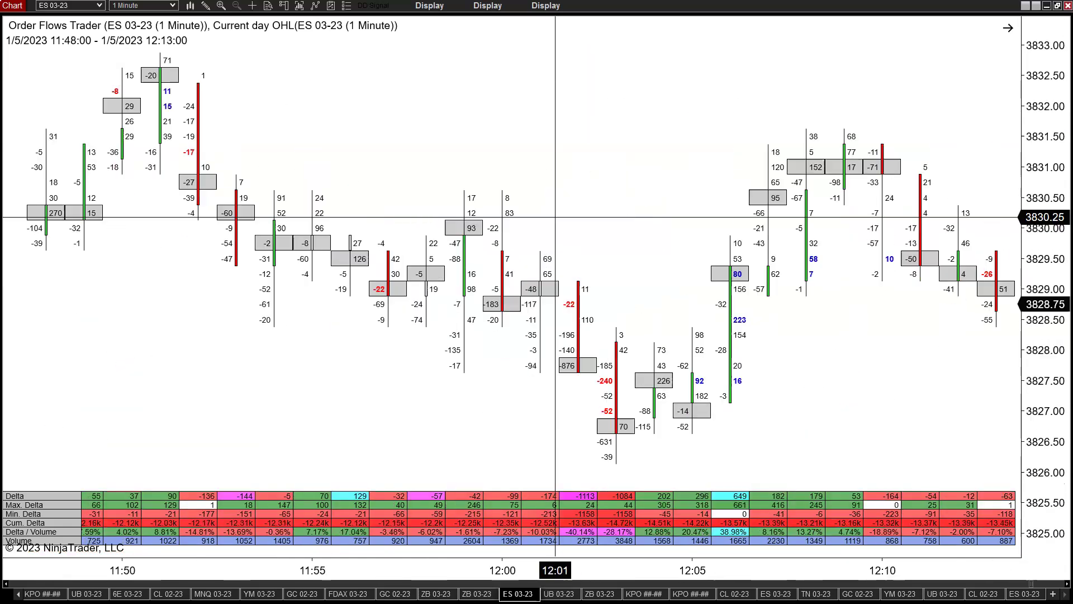
scroll(555, 217, "down", 2)
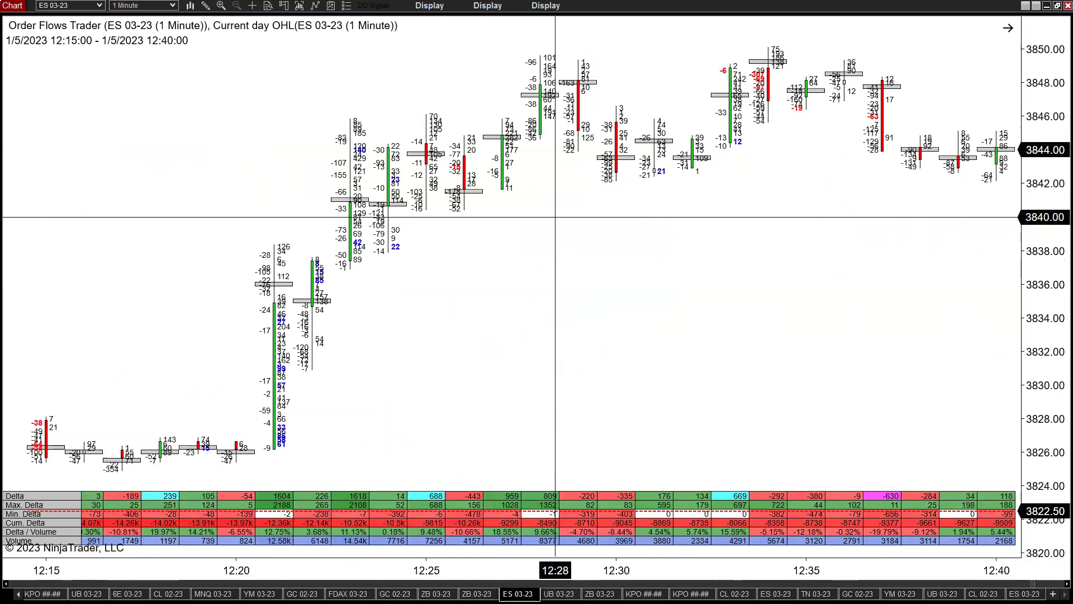
- Examine the per-price delta values around the 12:28, 12:29 and 12:34 swing highs and compare them with the bars from 12:18 to 12:49
left_click_drag(1067, 329, 973, 386)
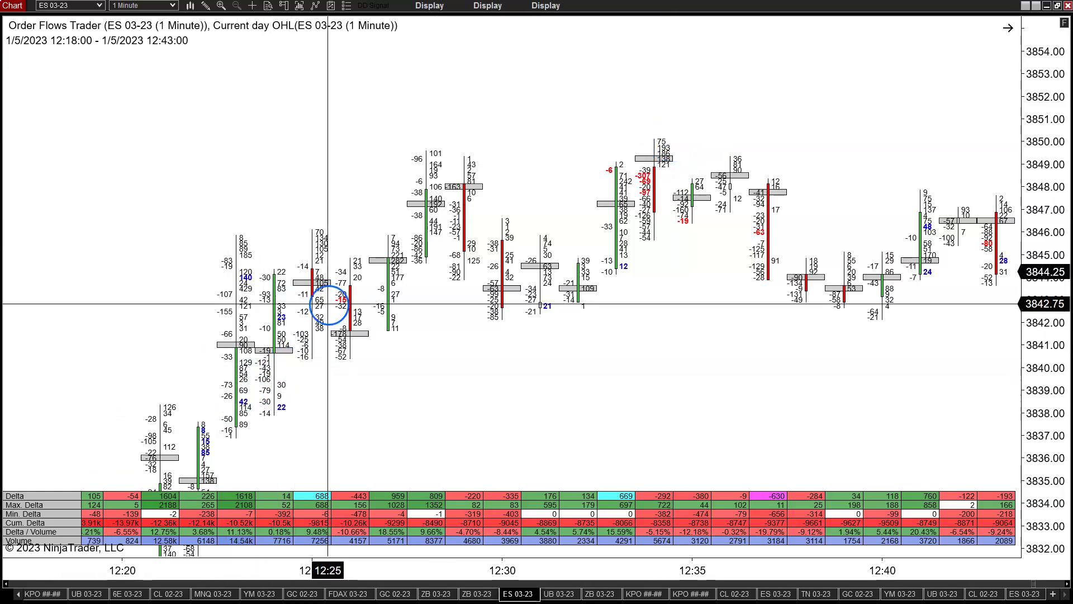
left_click_drag(185, 431, 184, 162)
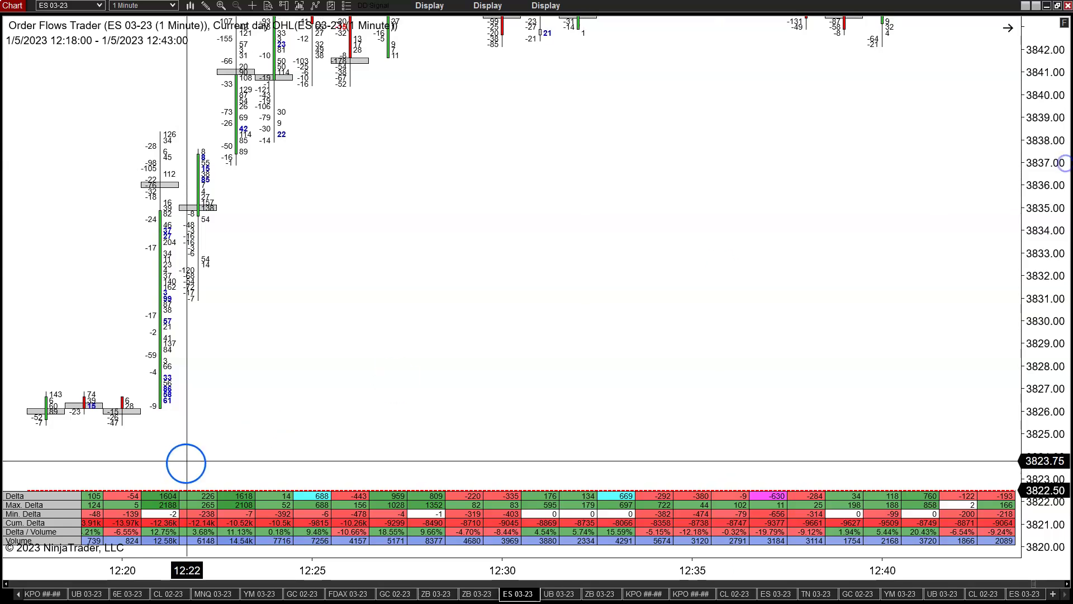
left_click_drag(1046, 223, 1043, 296)
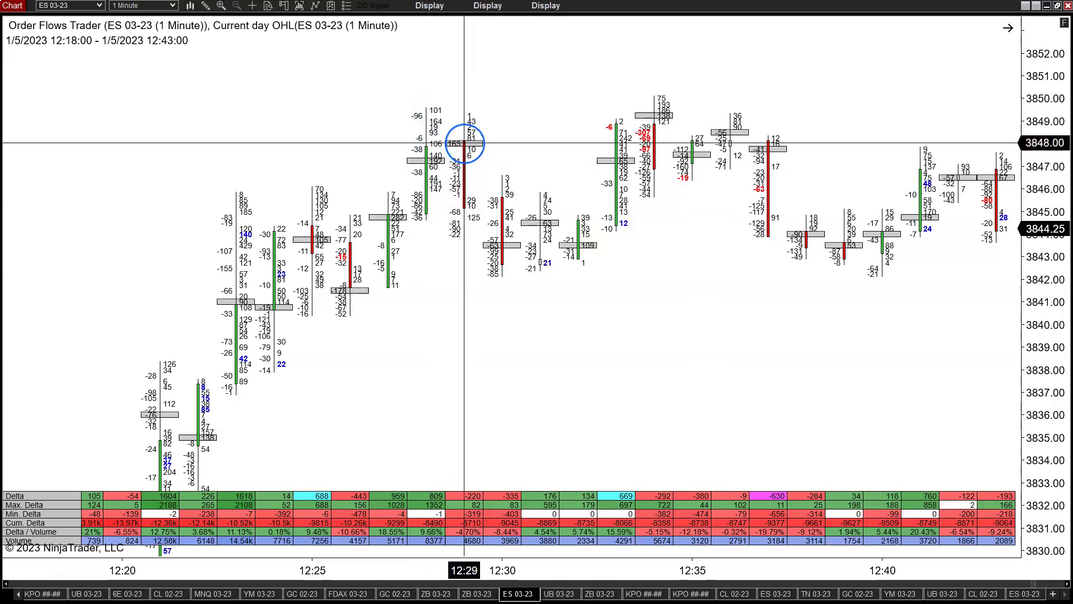
left_click(472, 115)
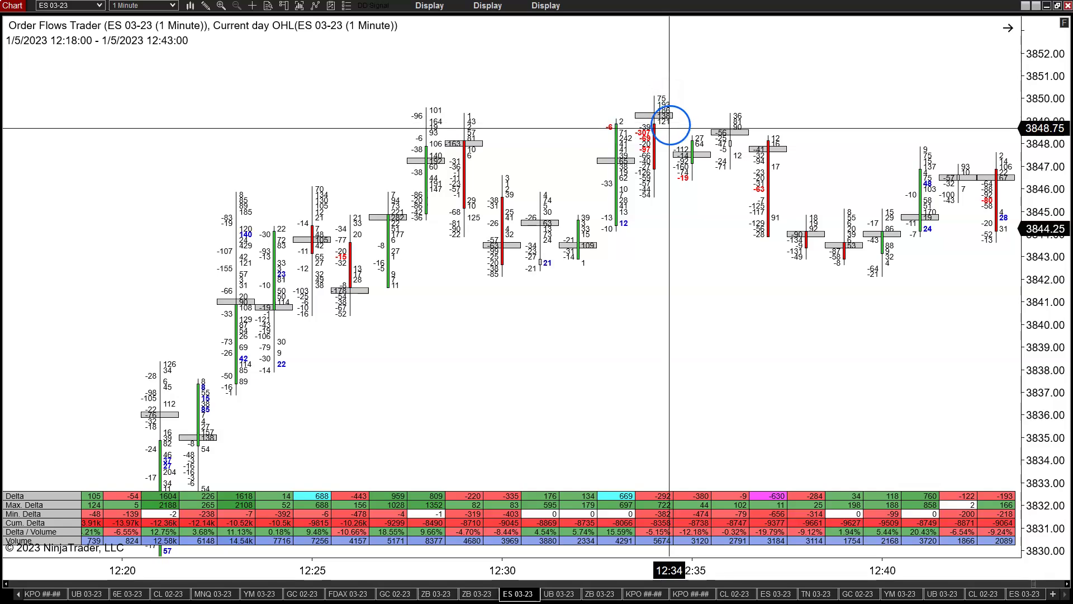
mouse_move(1046, 407)
left_mouse_down()
mouse_move(1046, 317)
mouse_move(1038, 408)
left_mouse_up()
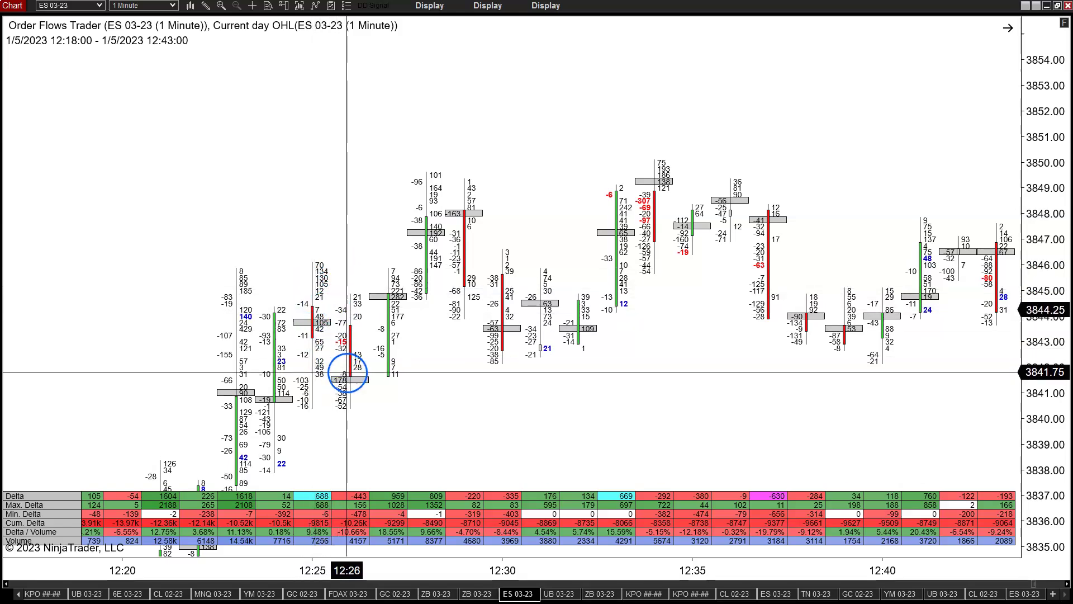
scroll(865, 371, "right", 3)
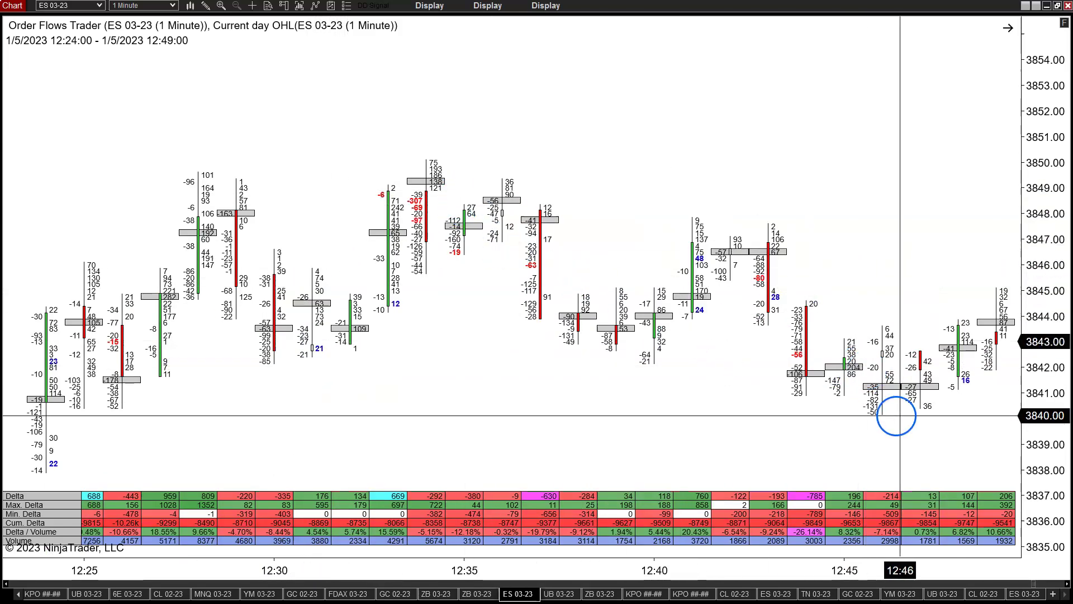
scroll(400, 275, "left", 6)
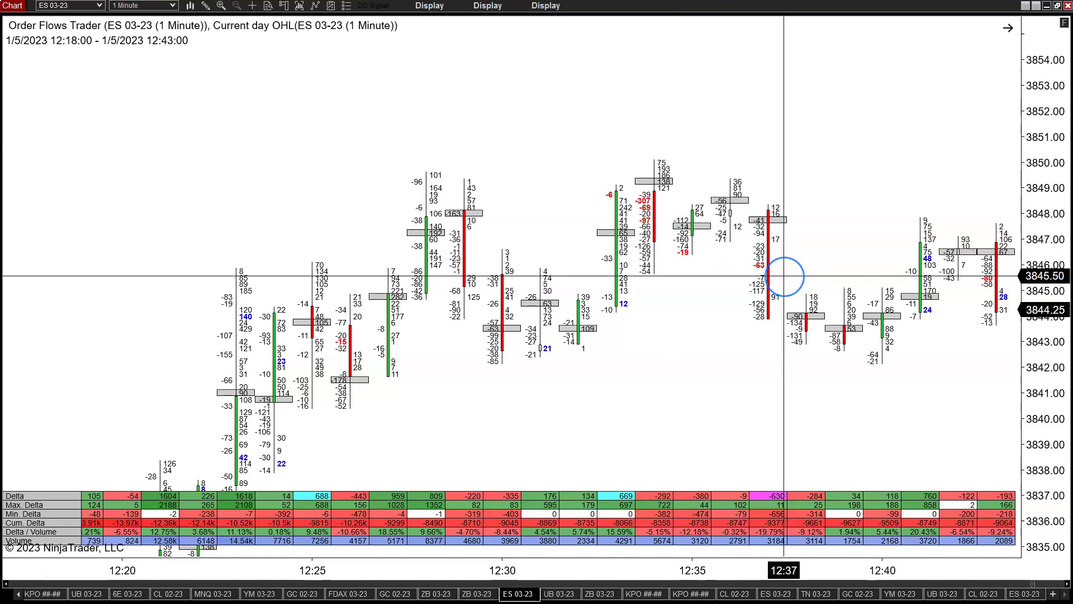
- Examine the per-price delta values from 12:37 to 14:01, including the lows at 12:59, 13:15 and 13:29
scroll(784, 276, "down", 6)
scroll(724, 369, "down", 3)
scroll(721, 366, "down", 2)
left_click_drag(838, 393, 352, 293)
scroll(353, 279, "up", 2)
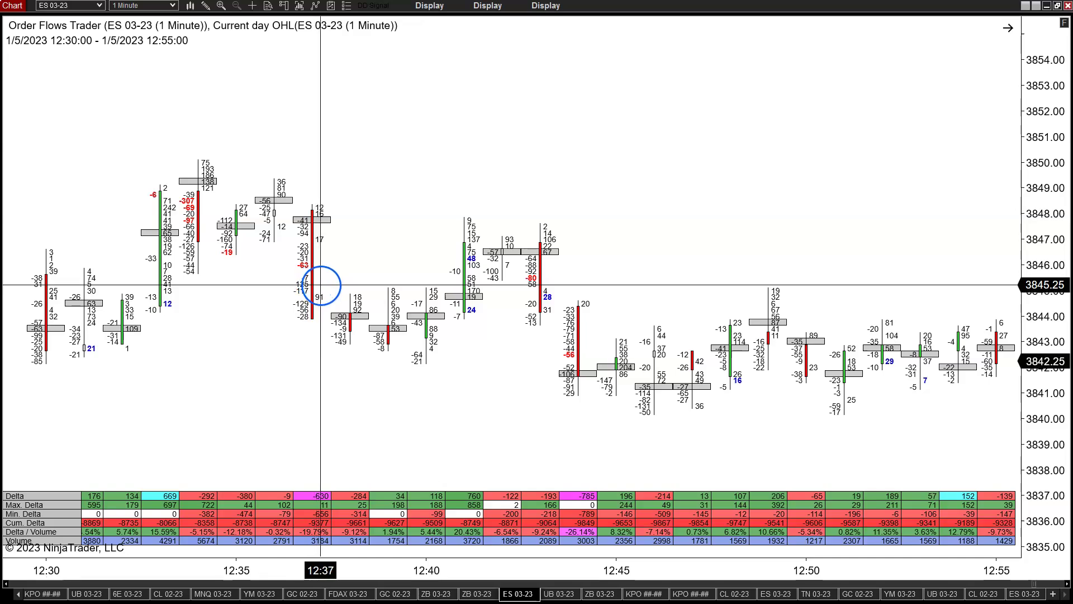
scroll(319, 283, "down", 6)
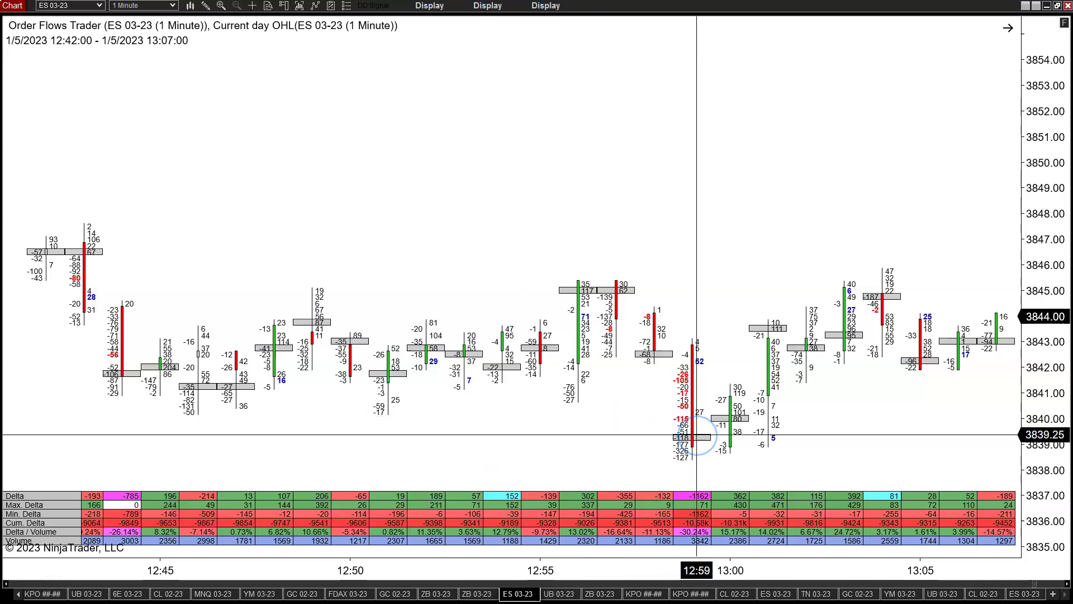
scroll(696, 434, "down", 8)
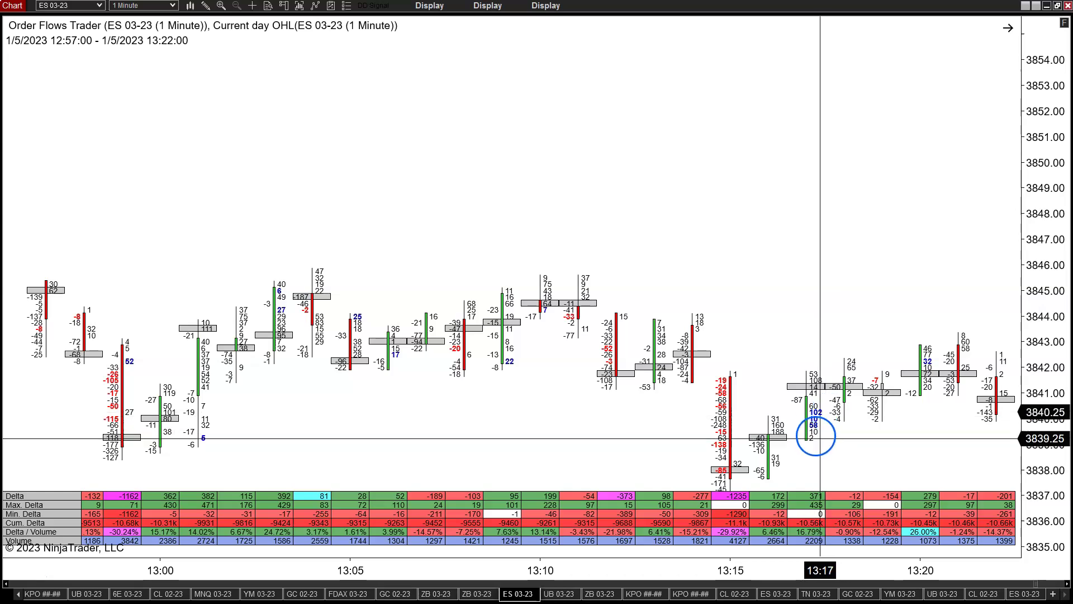
scroll(765, 425, "down", 8)
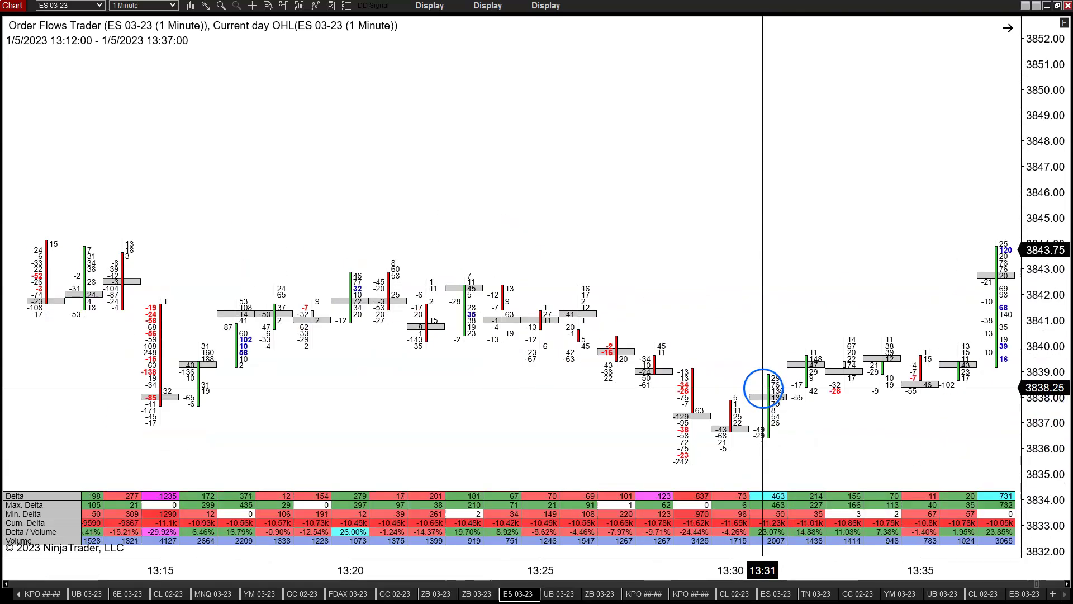
scroll(783, 445, "down", 10)
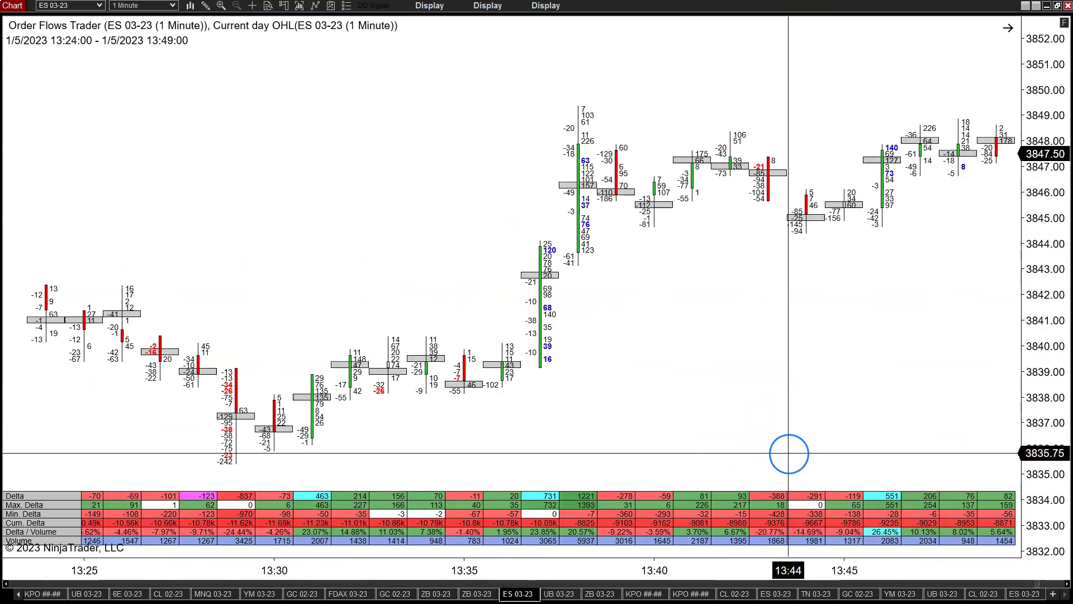
scroll(788, 445, "down", 3)
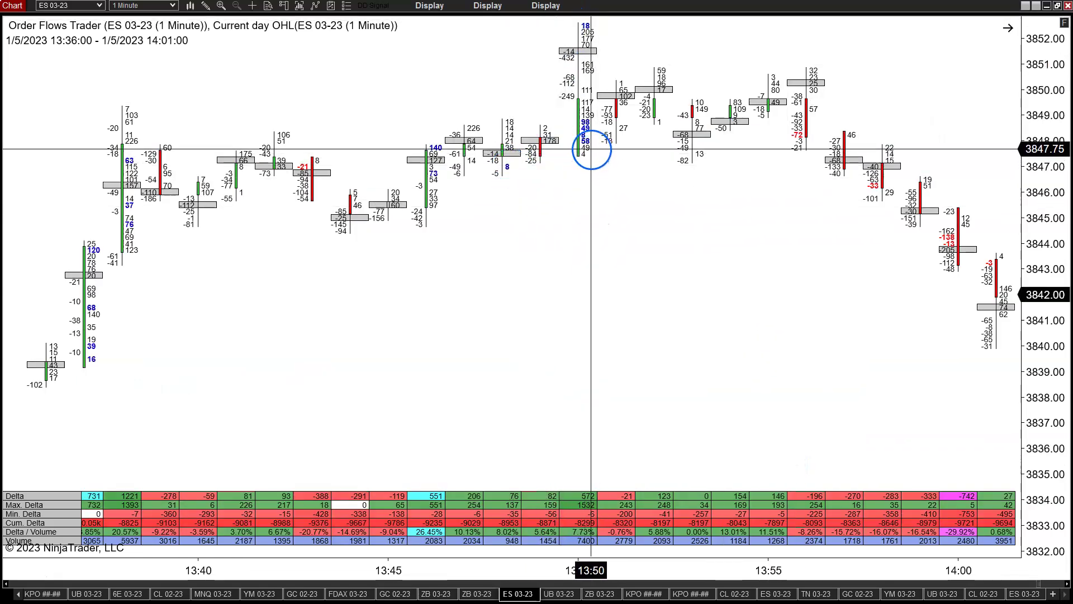
- Examine the per-price delta values near the high of the 13:50 bar and compare them with the bars from 13:24 to 14:04
left_click_drag(1042, 95, 1040, 204)
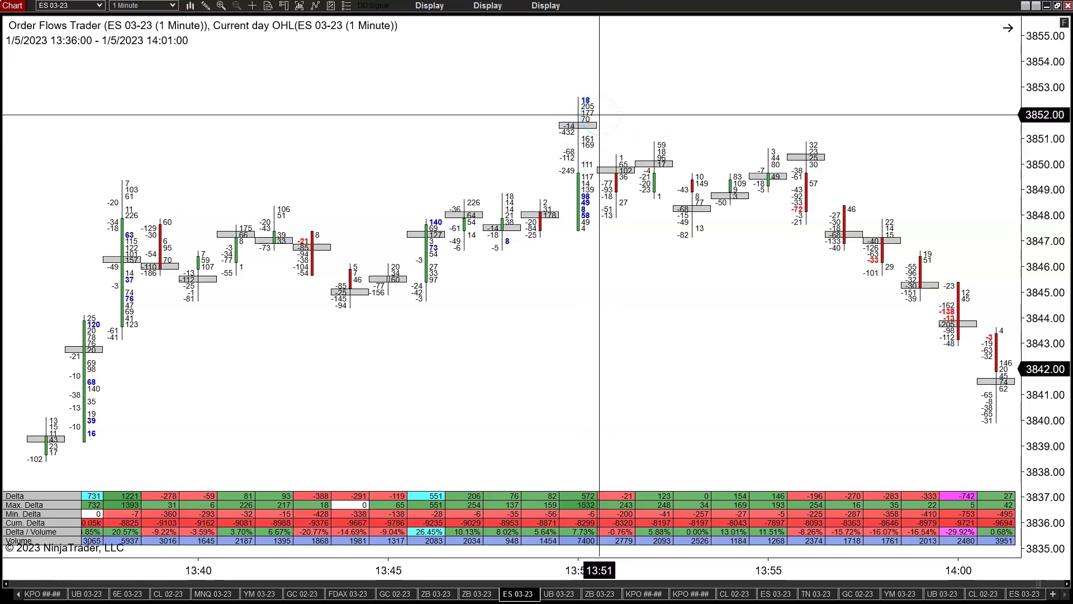
left_click(569, 128)
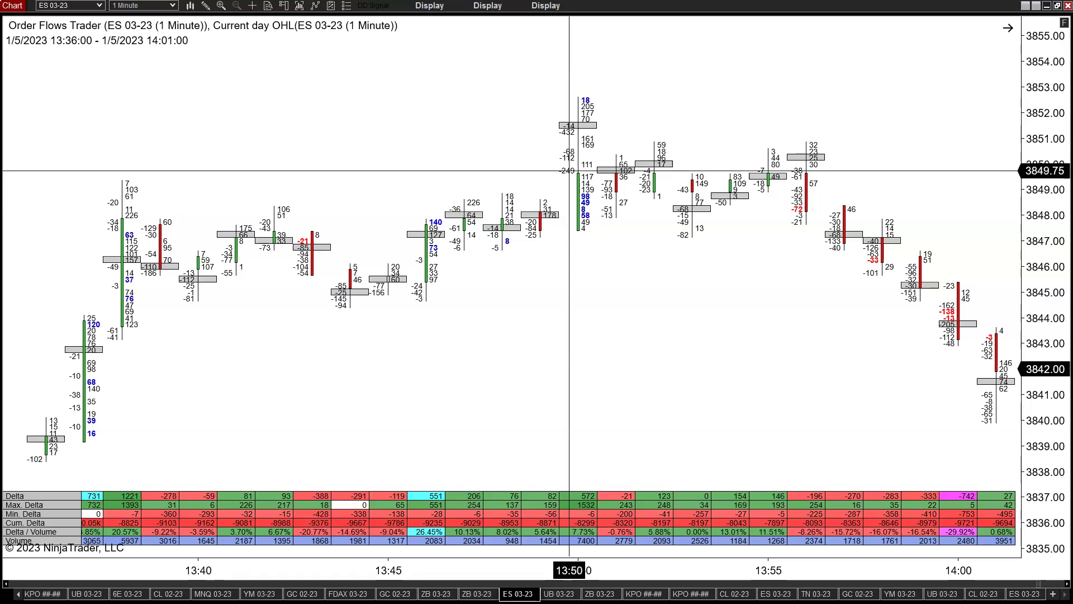
left_click_drag(311, 318, 953, 398)
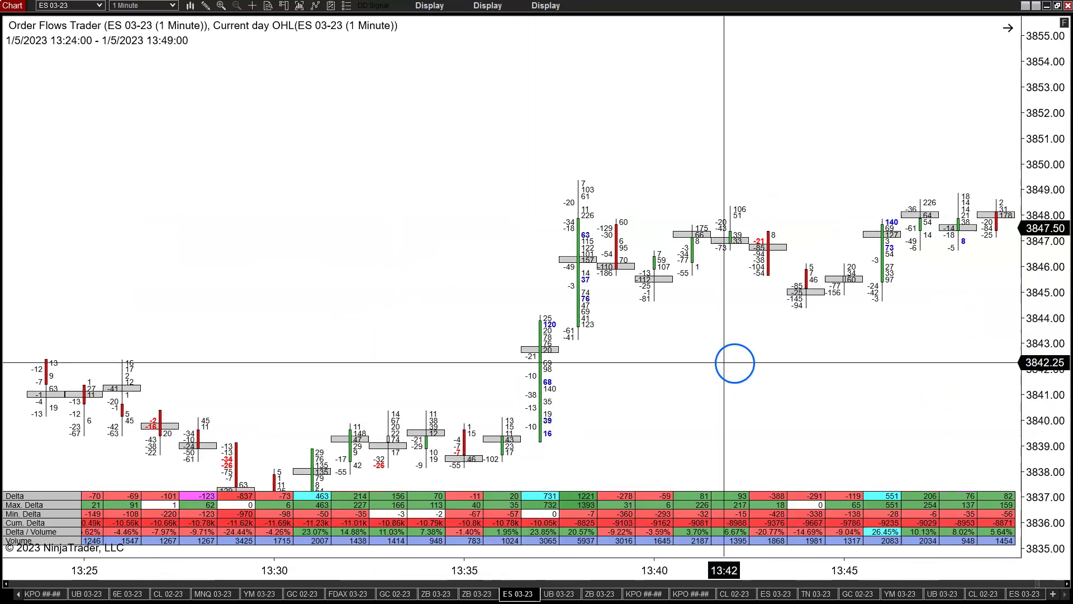
scroll(733, 354, "down", 5)
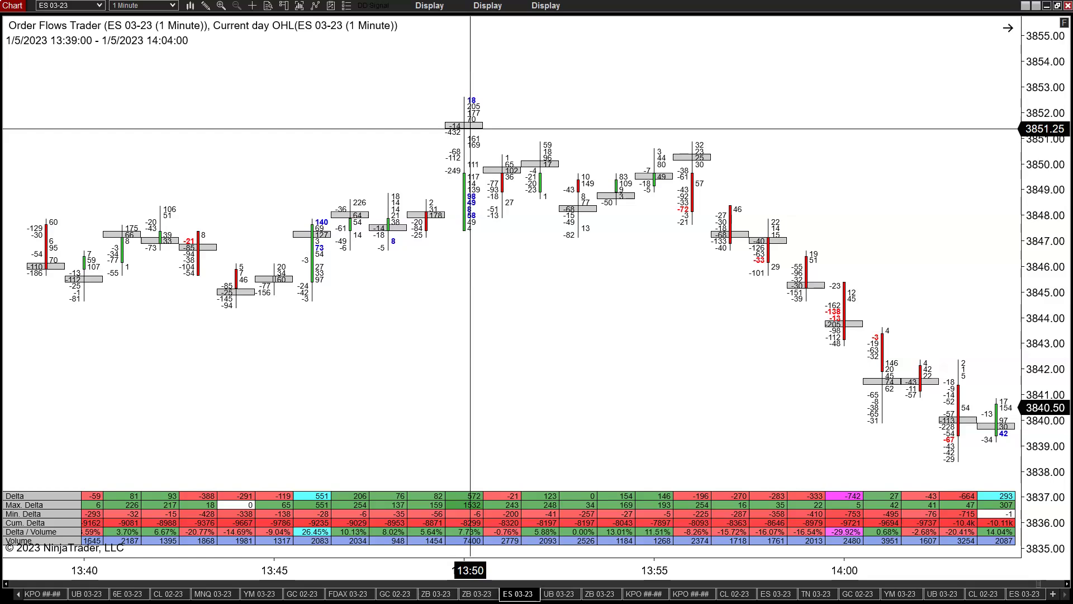
scroll(470, 128, "up", 4)
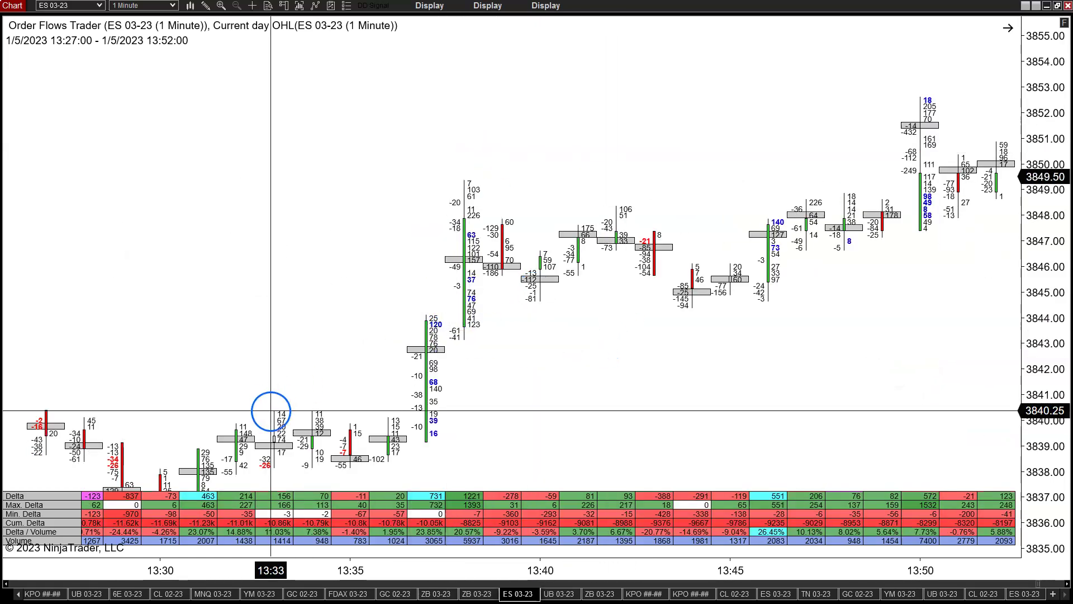
scroll(639, 419, "down", 3)
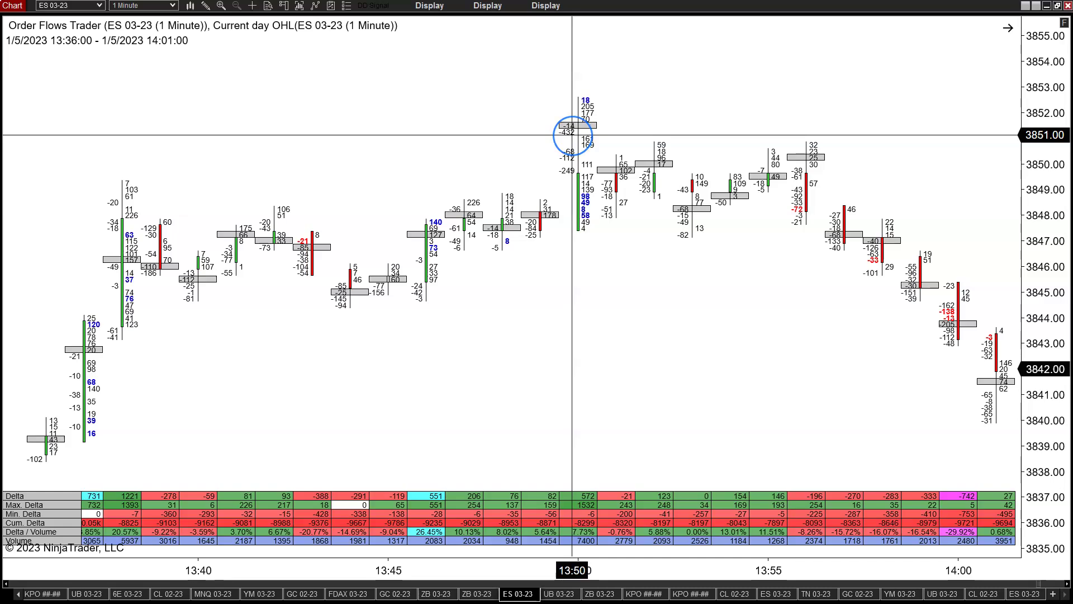
- Move the chart back from the 13:50 bar to the 11:57–12:22 bars and restore automatic scaling of the price axis
left_click_drag(572, 133, 622, 347)
scroll(622, 352, "up", 12)
scroll(621, 351, "up", 4)
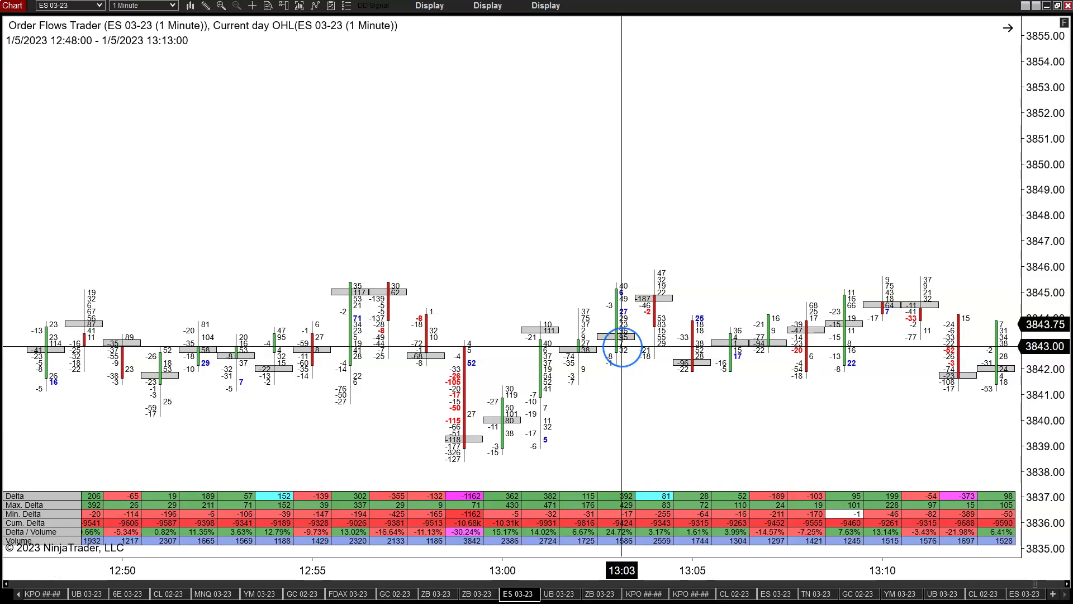
scroll(622, 348, "up", 8)
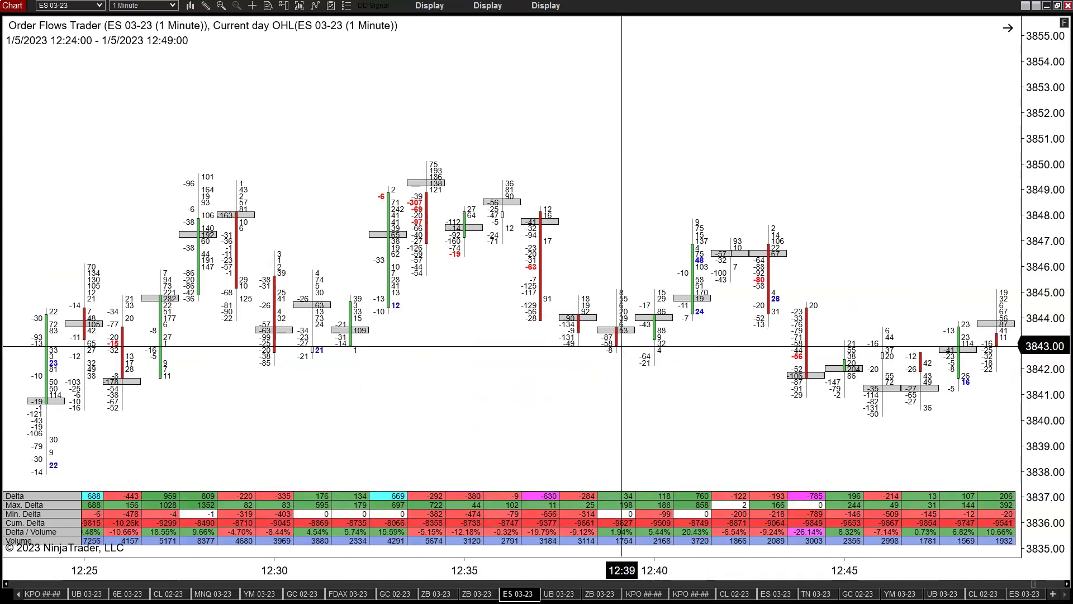
scroll(622, 348, "up", 9)
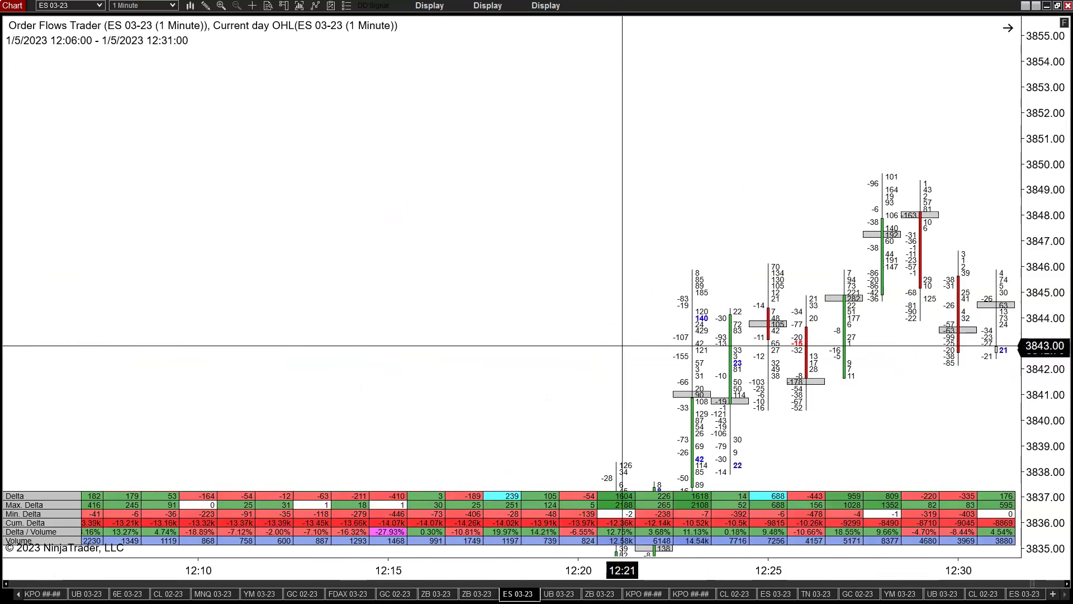
left_click(1065, 21)
left_click(560, 226)
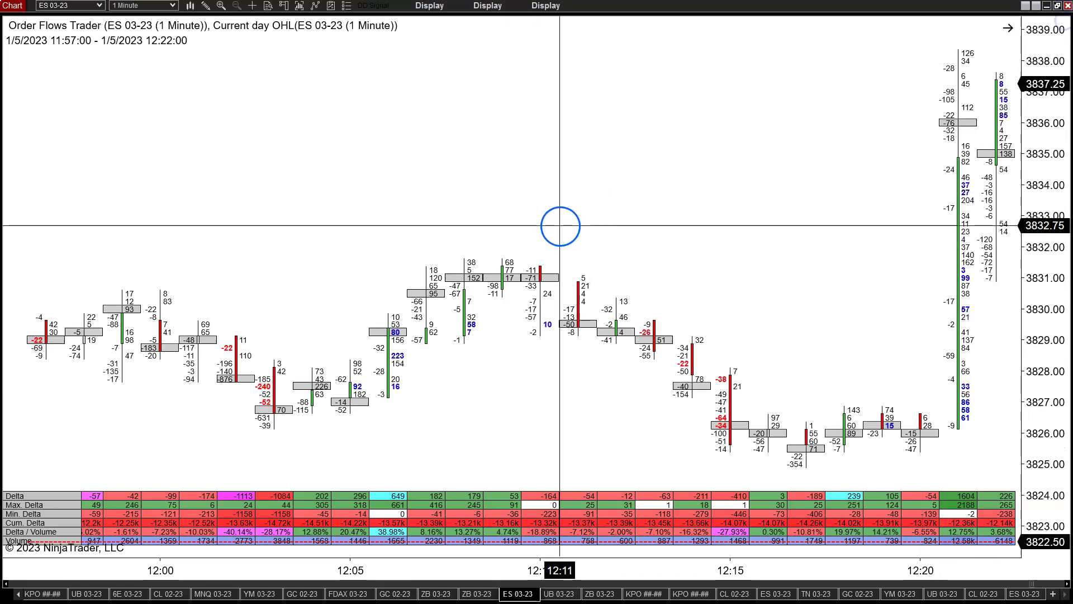
- Scan the per-price delta values backward from the 12:22 bar to the 09:36 bar, including the swing highs and lows
scroll(561, 226, "up", 6)
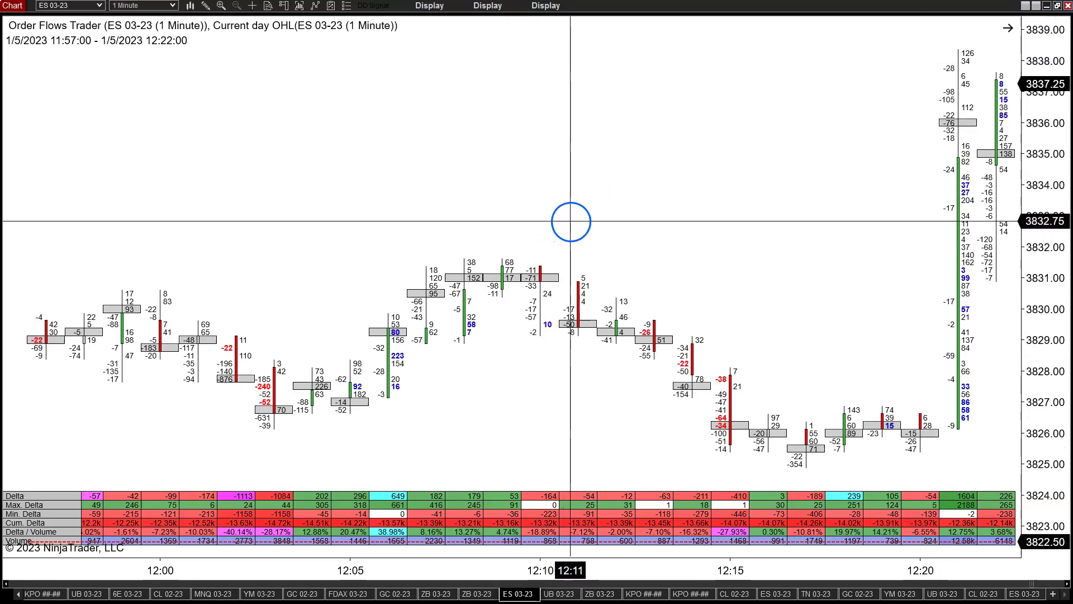
scroll(571, 221, "up", 2)
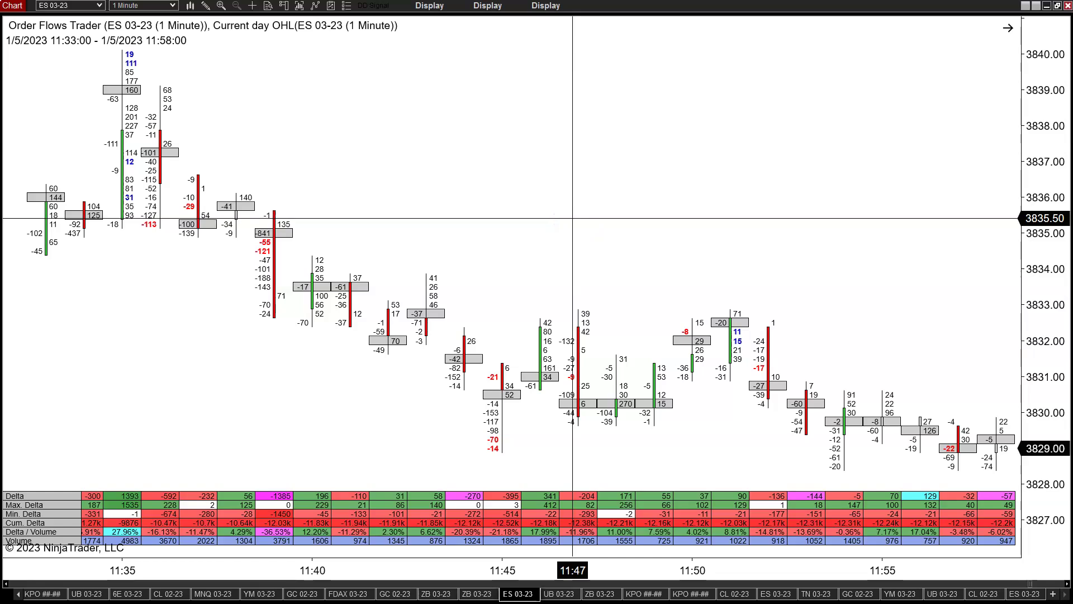
scroll(572, 218, "up", 12)
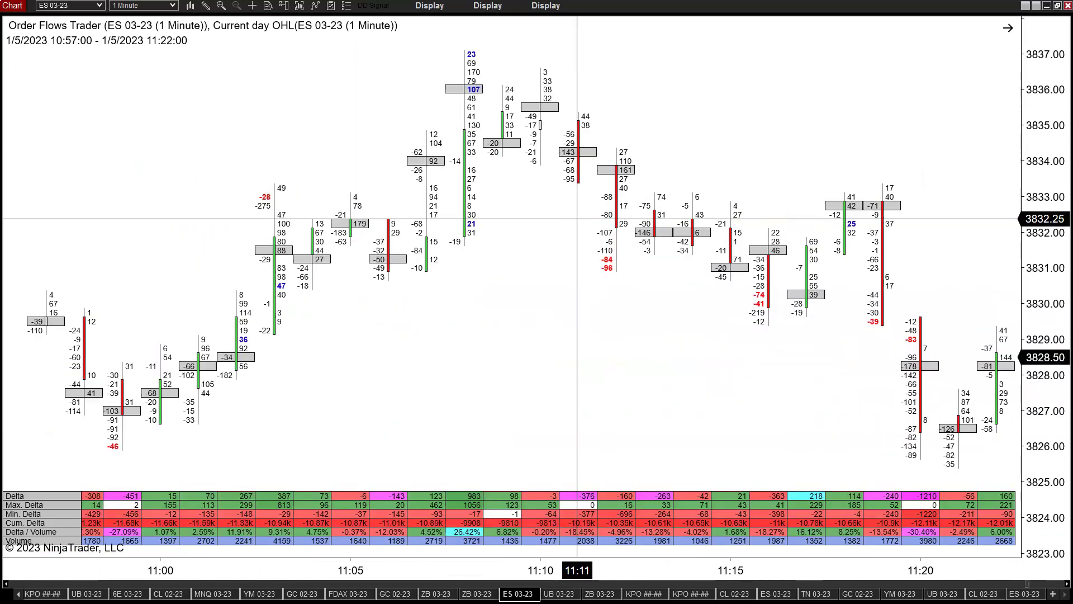
scroll(577, 219, "up", 7)
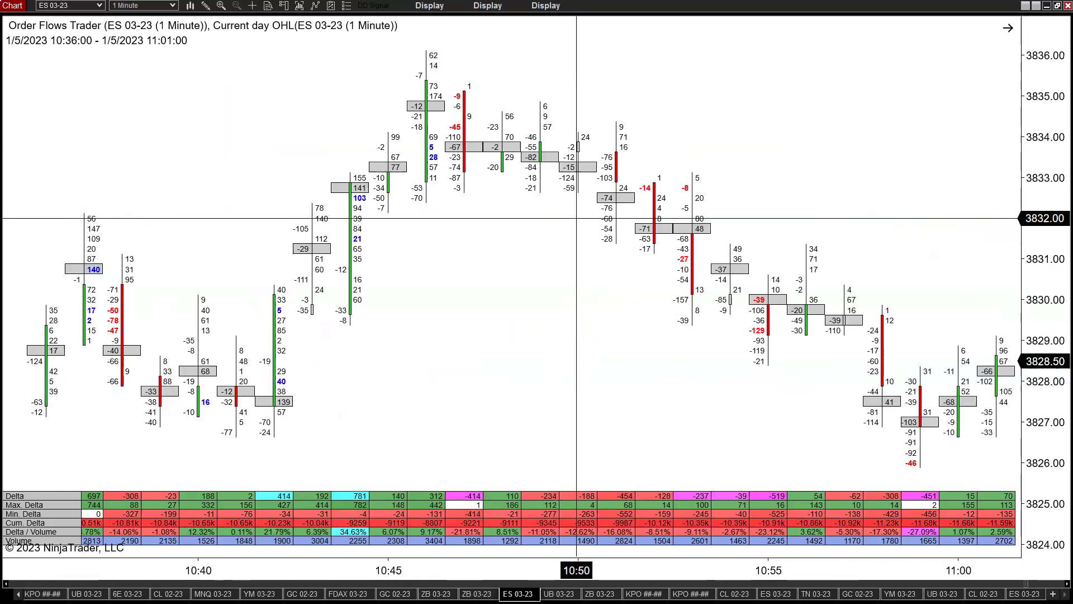
scroll(577, 218, "up", 10)
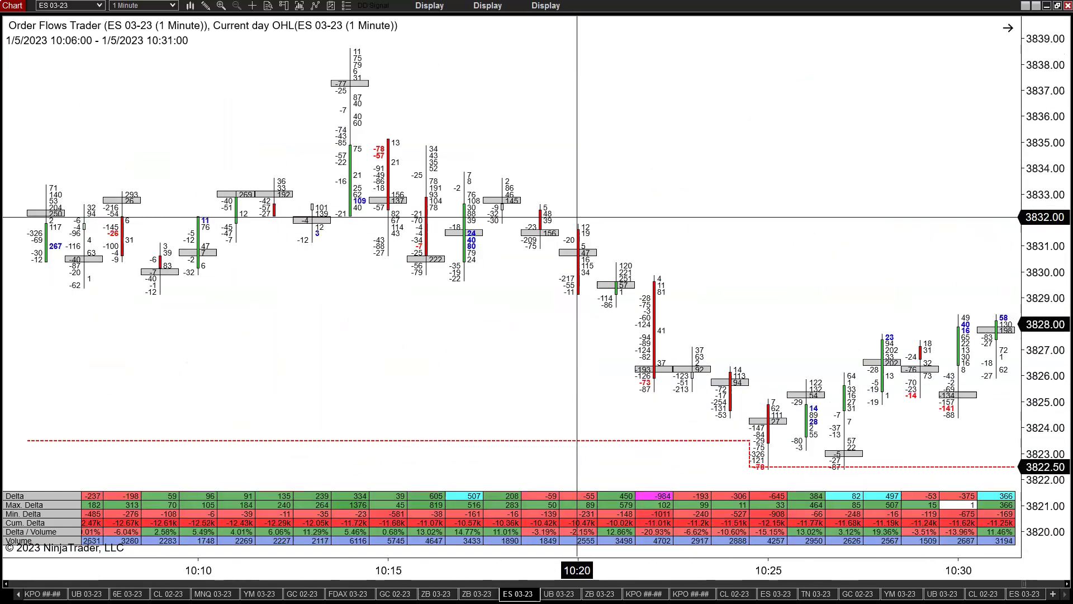
scroll(577, 217, "up", 9)
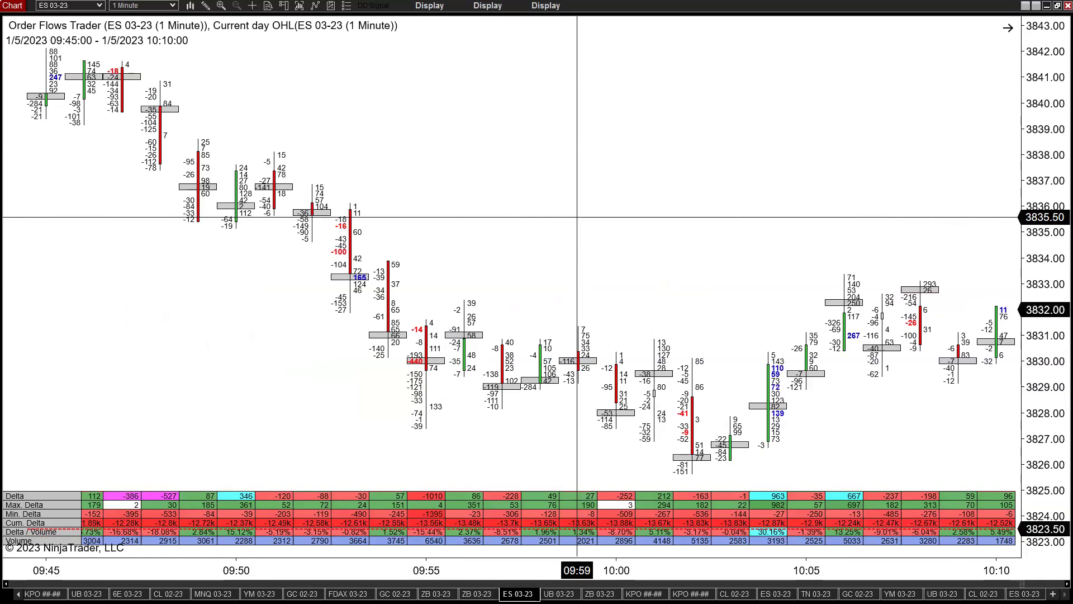
scroll(371, 187, "up", 2)
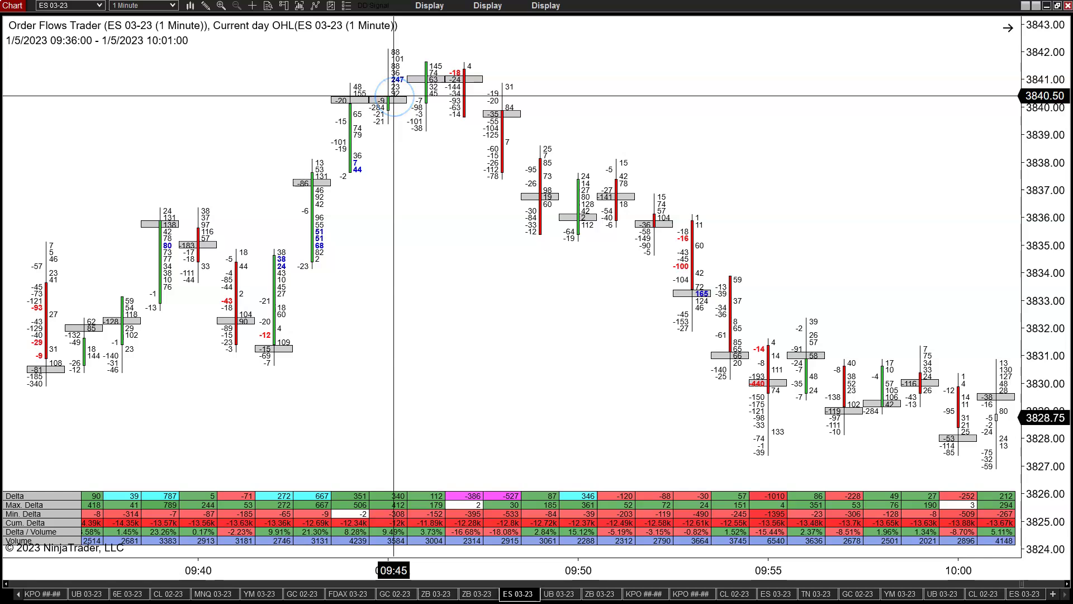
- Examine the per-price delta values around the 09:45 swing high and compare them with the bars from 09:43 to 09:55
left_click(420, 117)
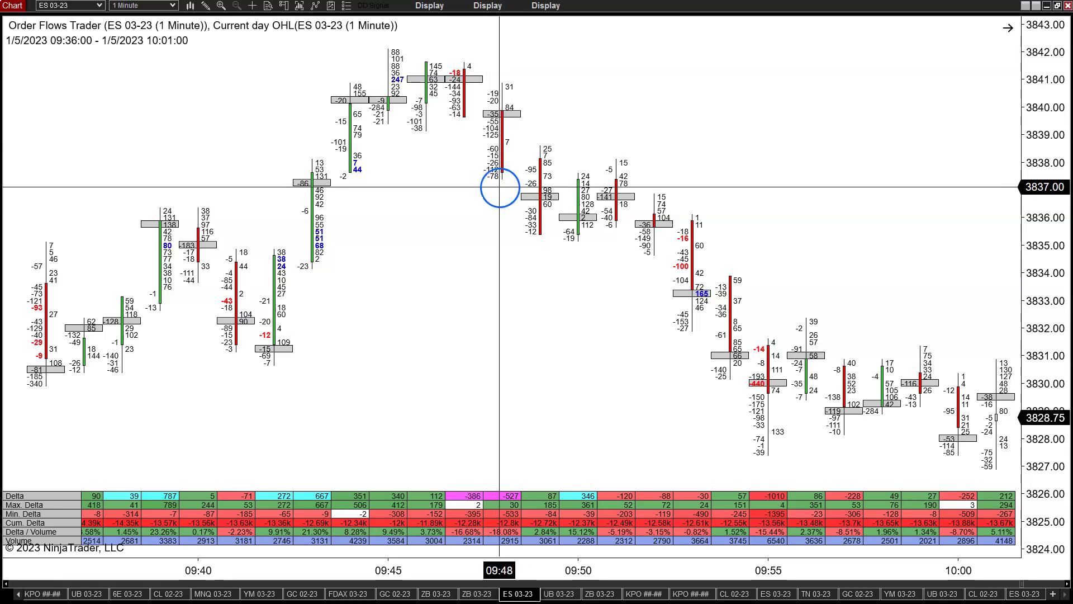
left_click_drag(536, 203, 659, 43)
left_click_drag(486, 110, 642, 362)
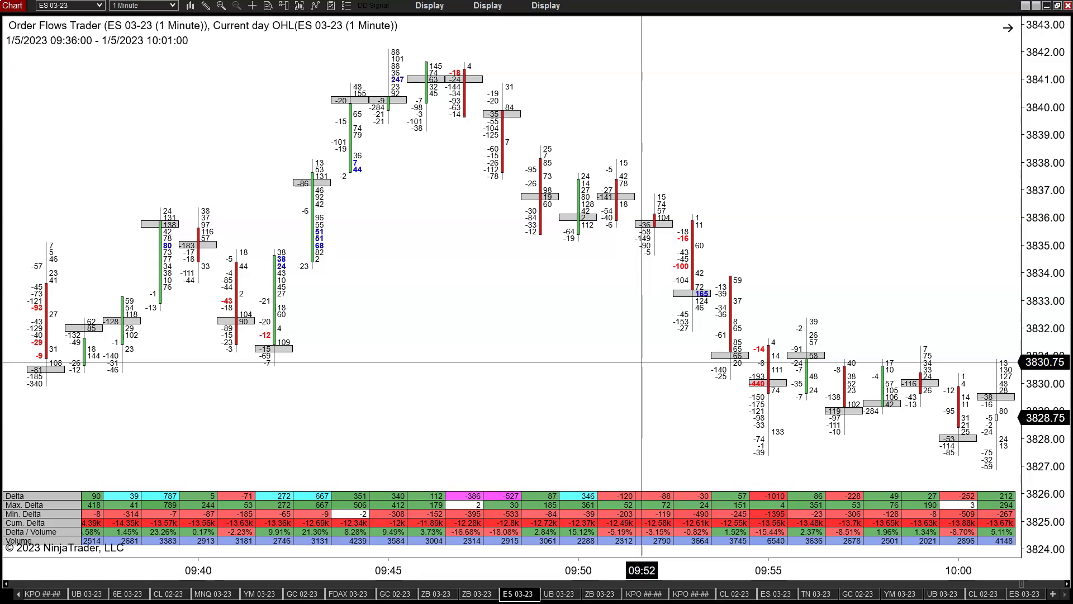
left_click_drag(642, 362, 405, 121)
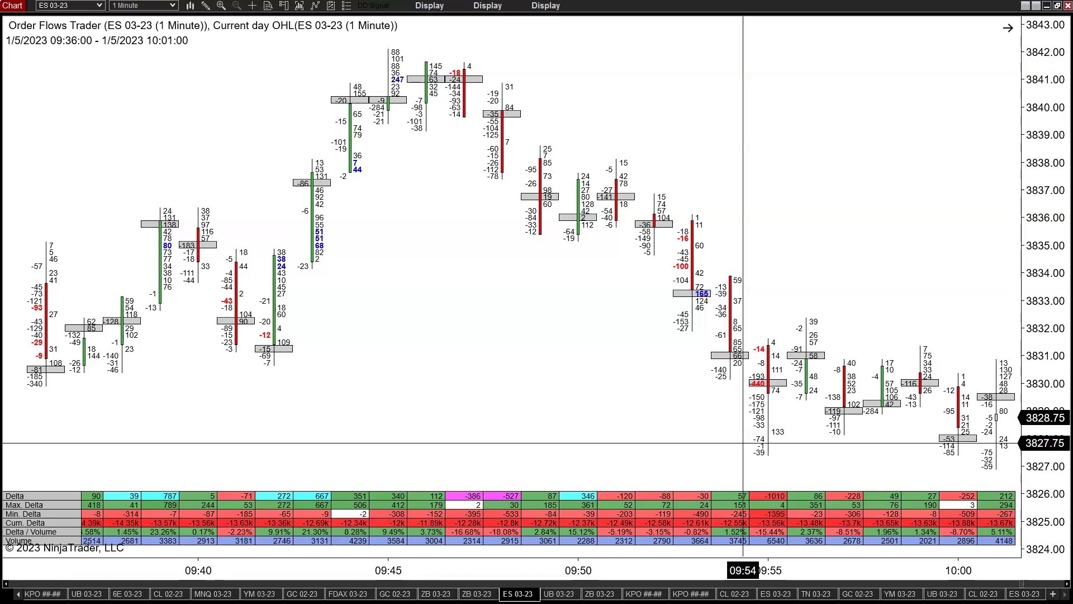
left_click(294, 485)
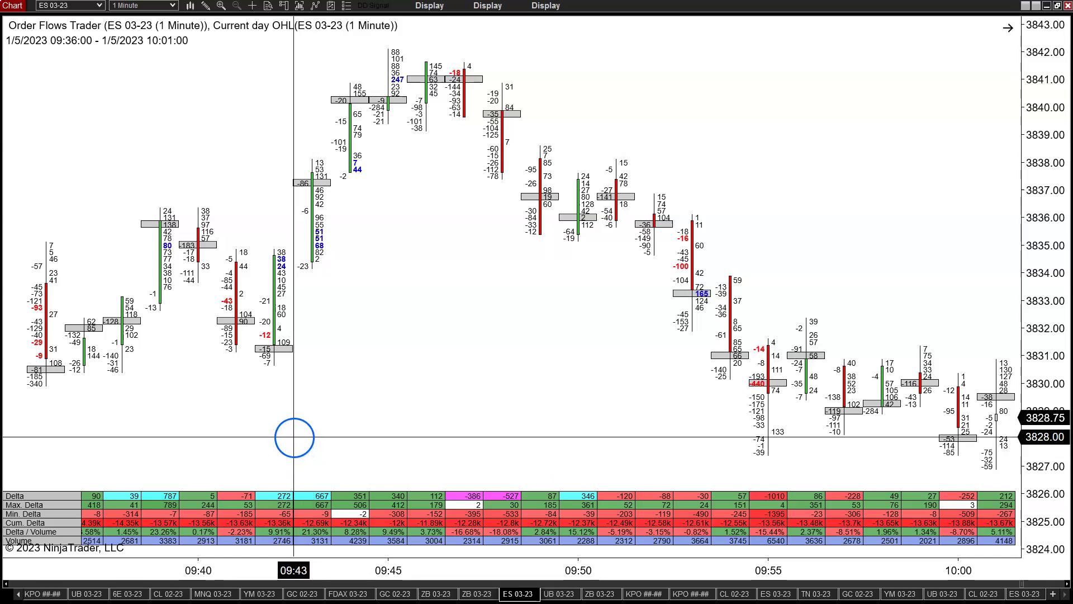